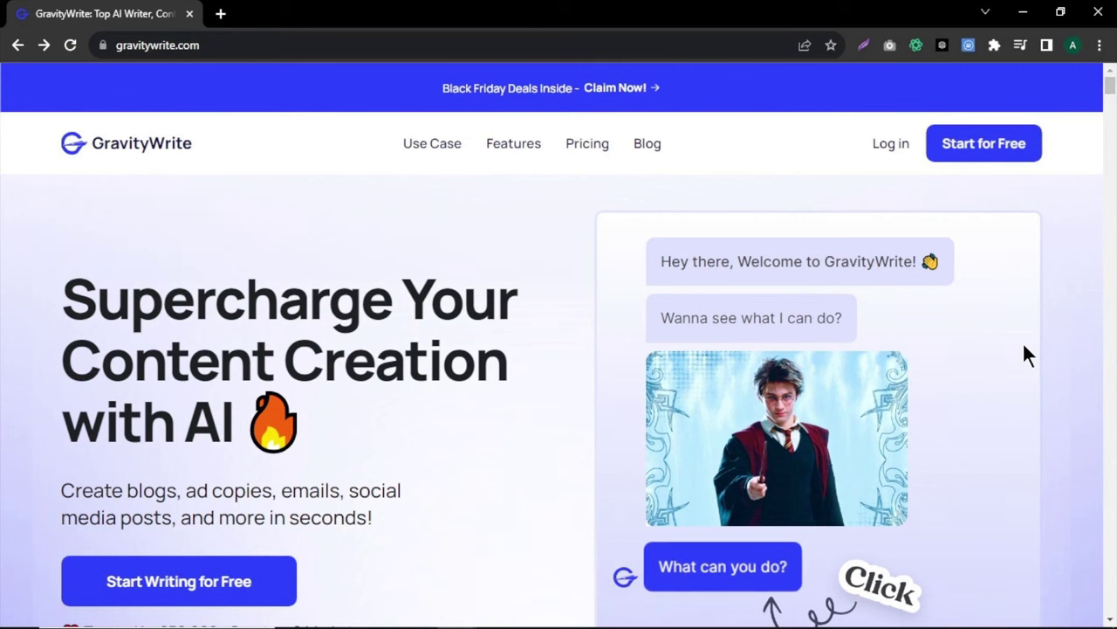
Sign up for GravityWrite and open the Movie Trailer Script tool under Film Making Tools
click(972, 150)
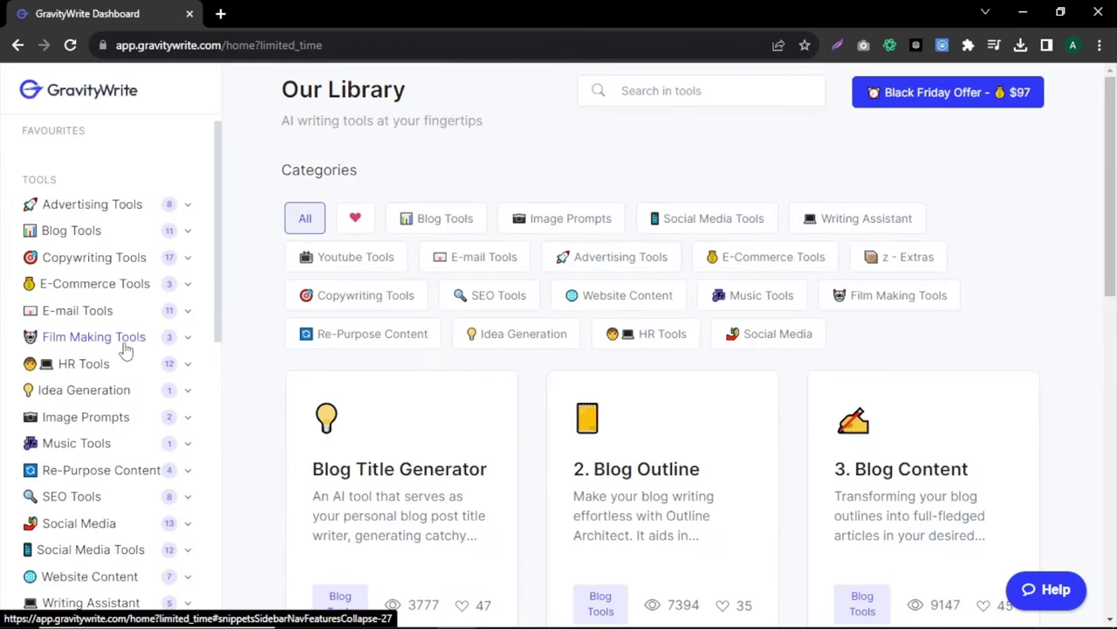
click(184, 341)
click(140, 418)
Enter genre Sci-fi, duration 30 seconds and the new-planet story, then generate the script
text(Sci-fi)
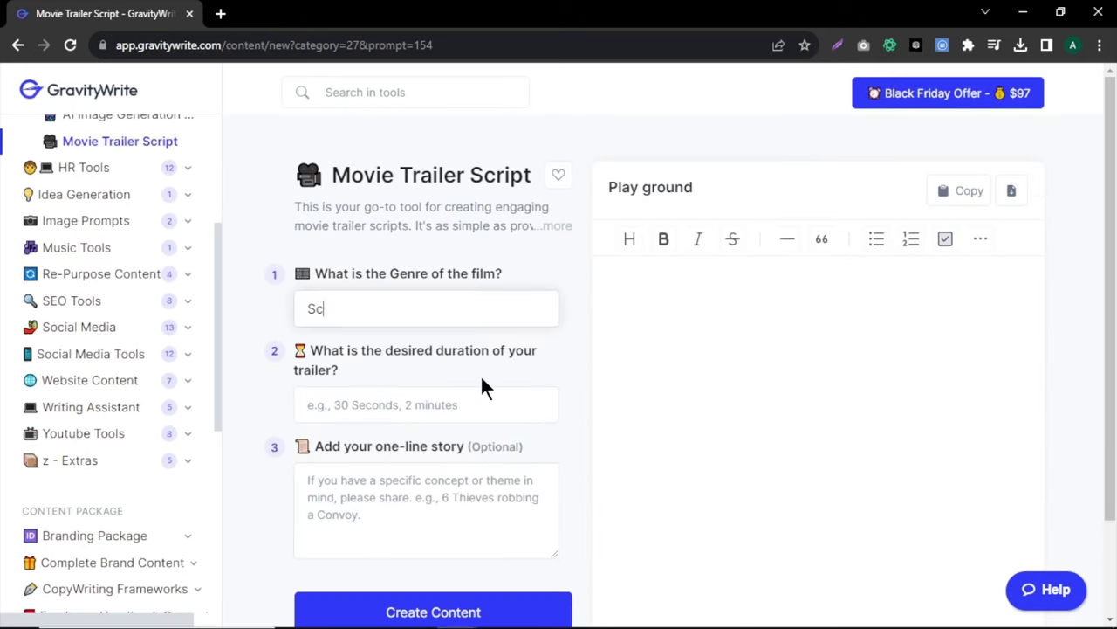
click(491, 404)
text(30 seconds)
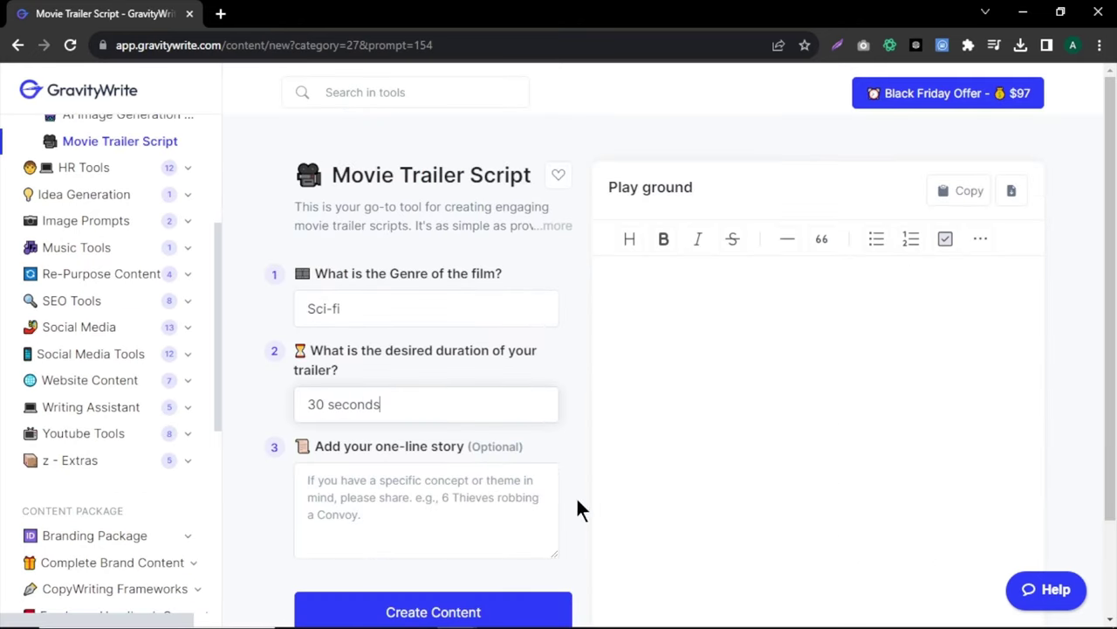
click(479, 501)
text(humans are exploring a new planet and encountering persistent alien challenges there.)
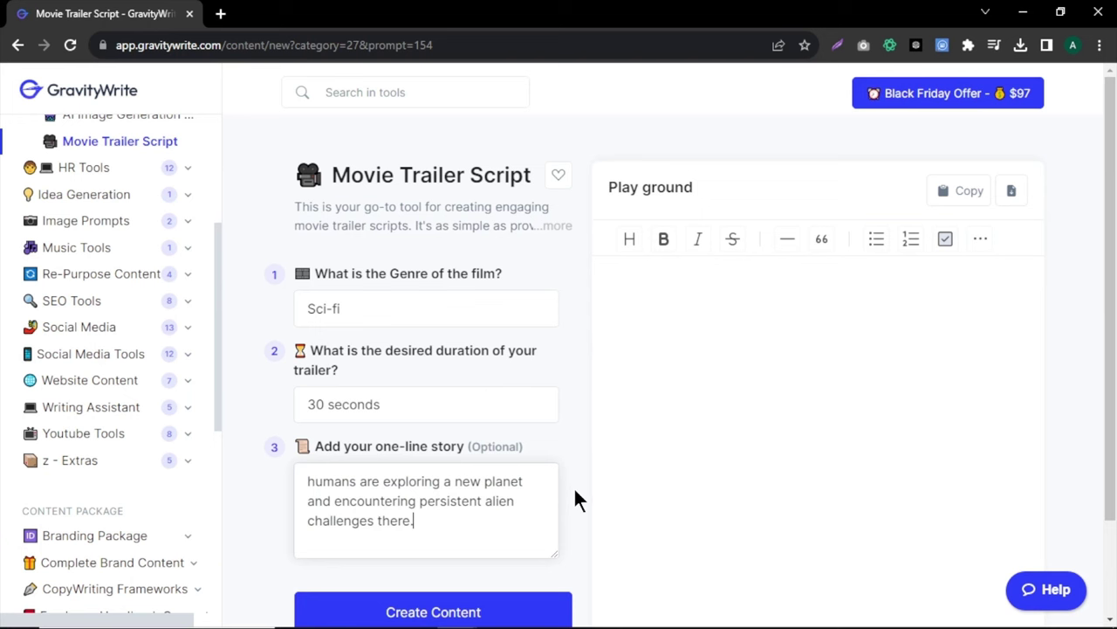
scroll(573, 486, down, 1)
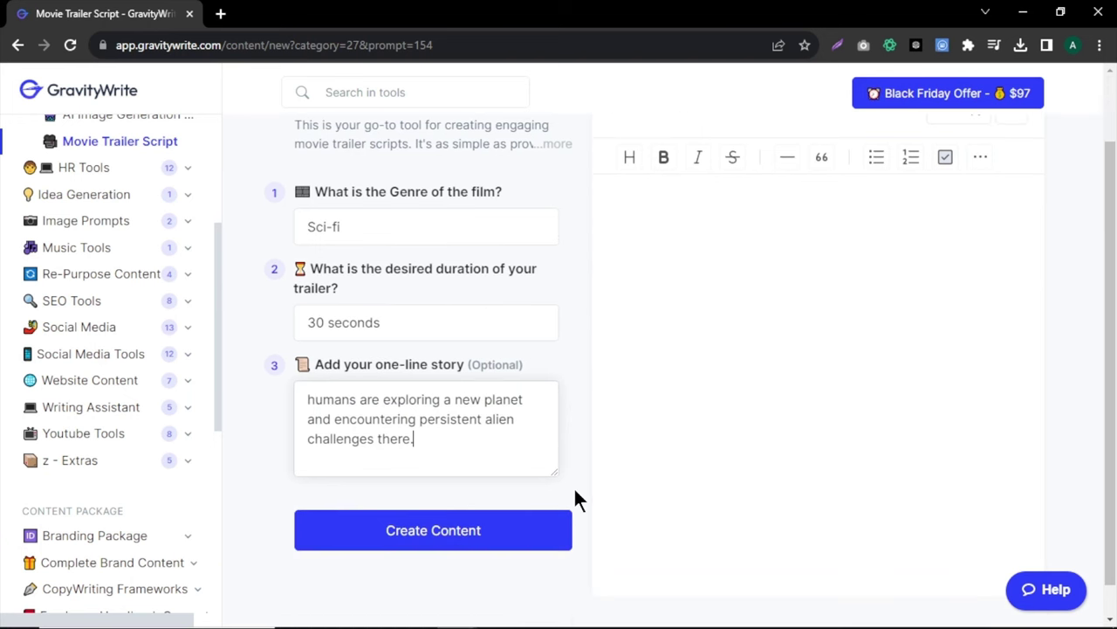
click(481, 529)
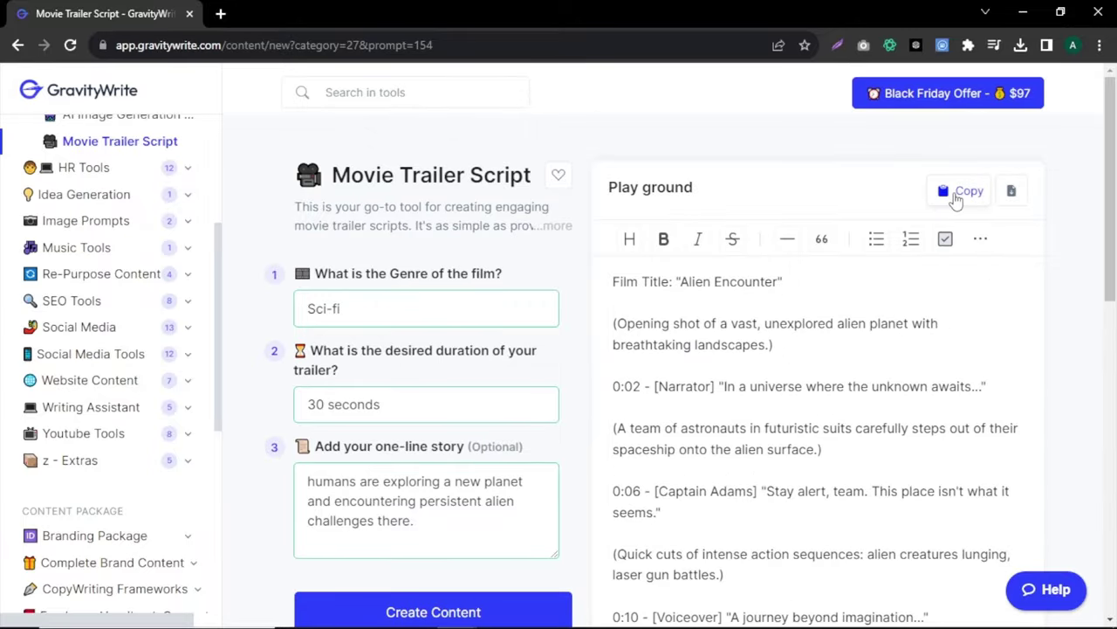
Copy the 'Alien Encounter' trailer script into Word and review it down to [End Trailer]
click(960, 191)
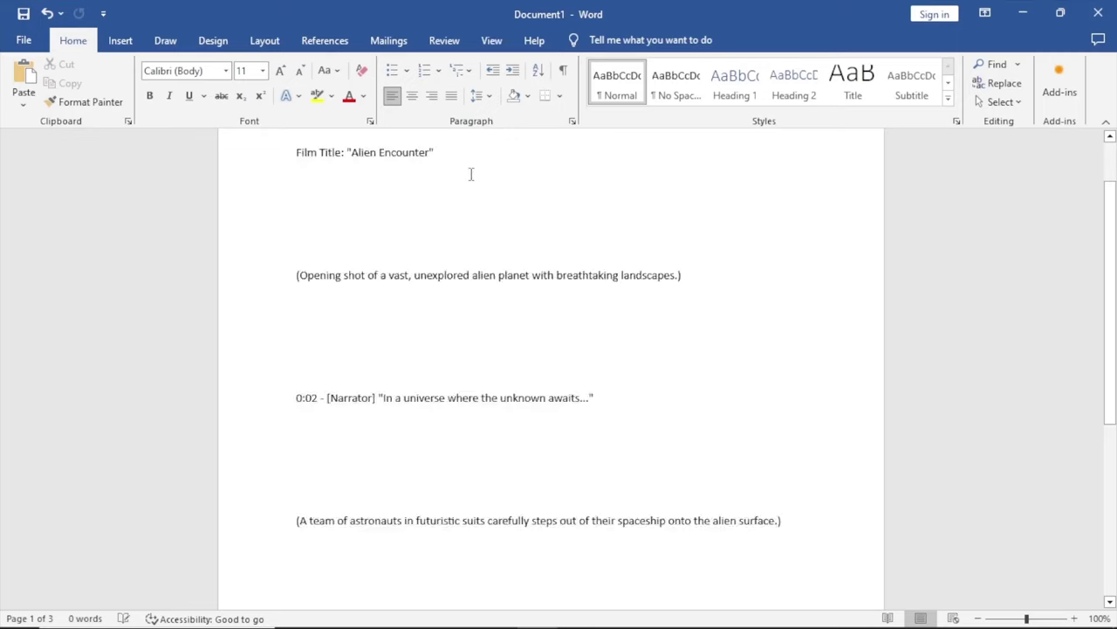
scroll(471, 174, down, 15)
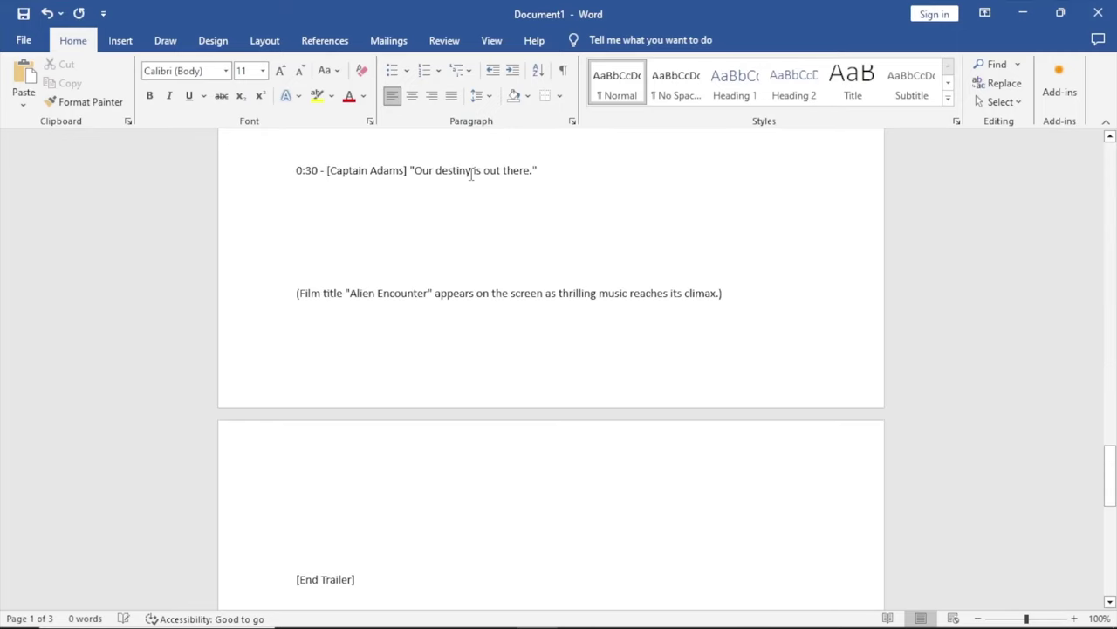
scroll(662, 303, up, 10)
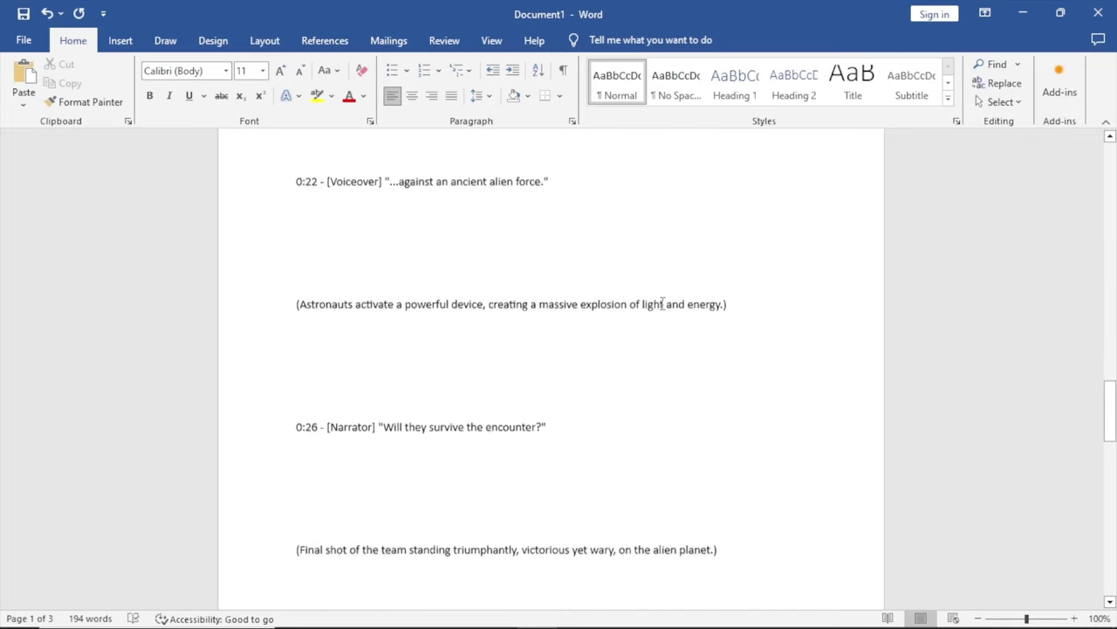
scroll(662, 303, up, 3)
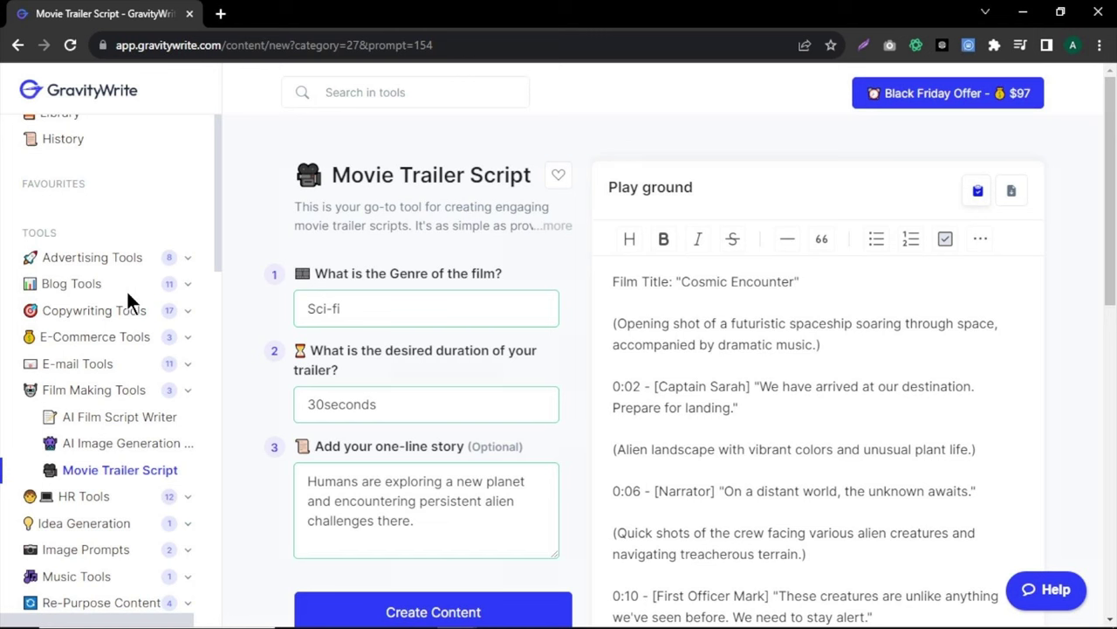
In AI Image Generation Prompts, enter Sci-fi and Realistic, paste the trailer script and generate prompts
scroll(142, 386, down, 1)
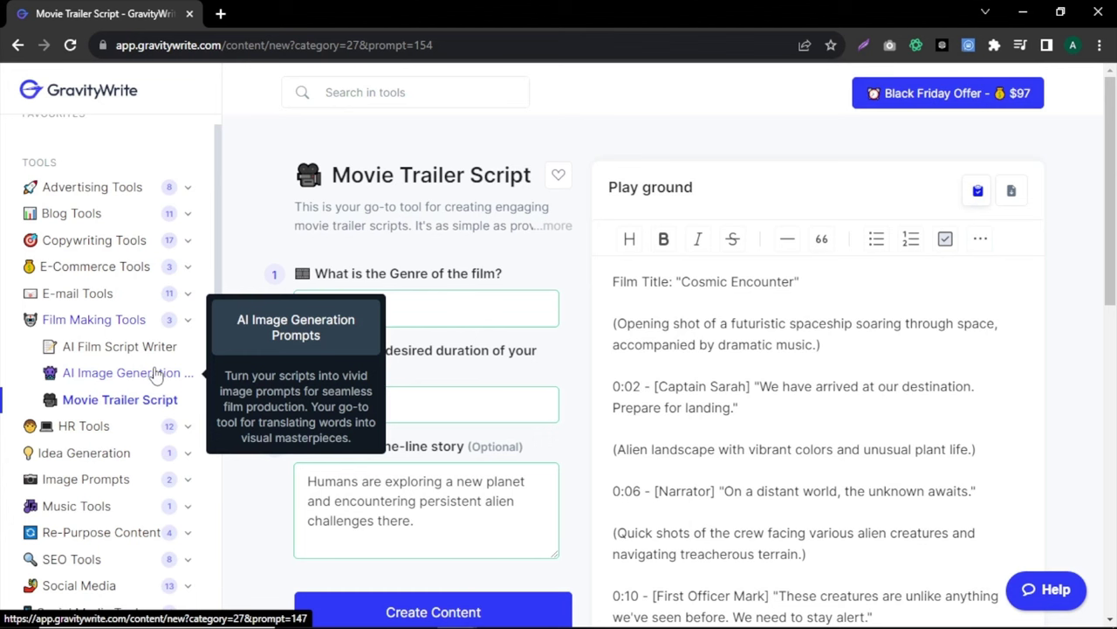
click(157, 379)
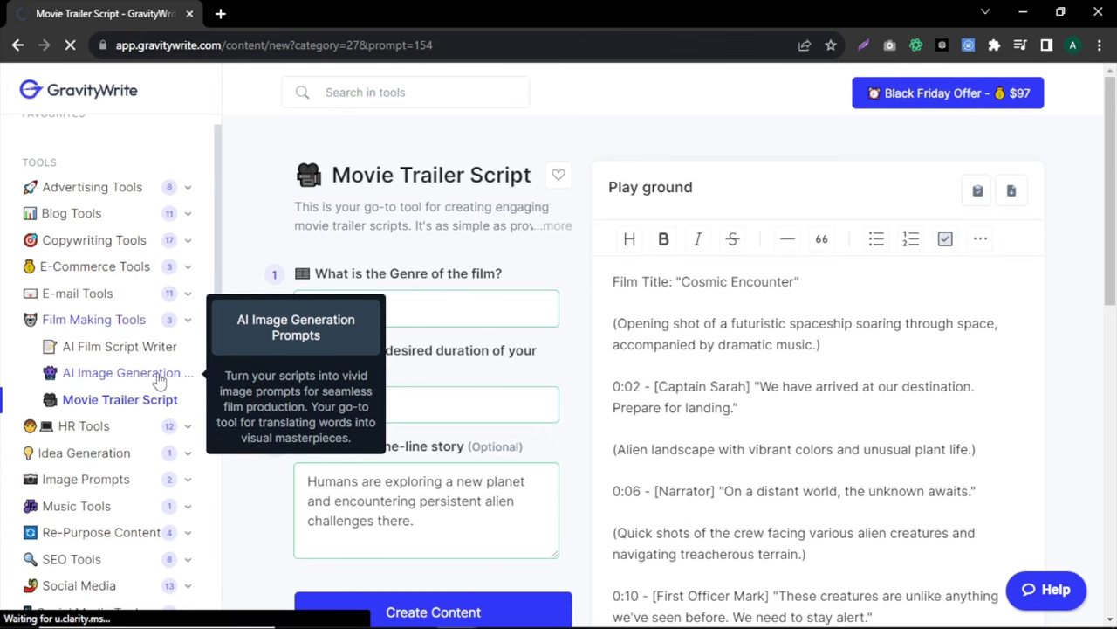
click(474, 274)
text(Sci-fi)
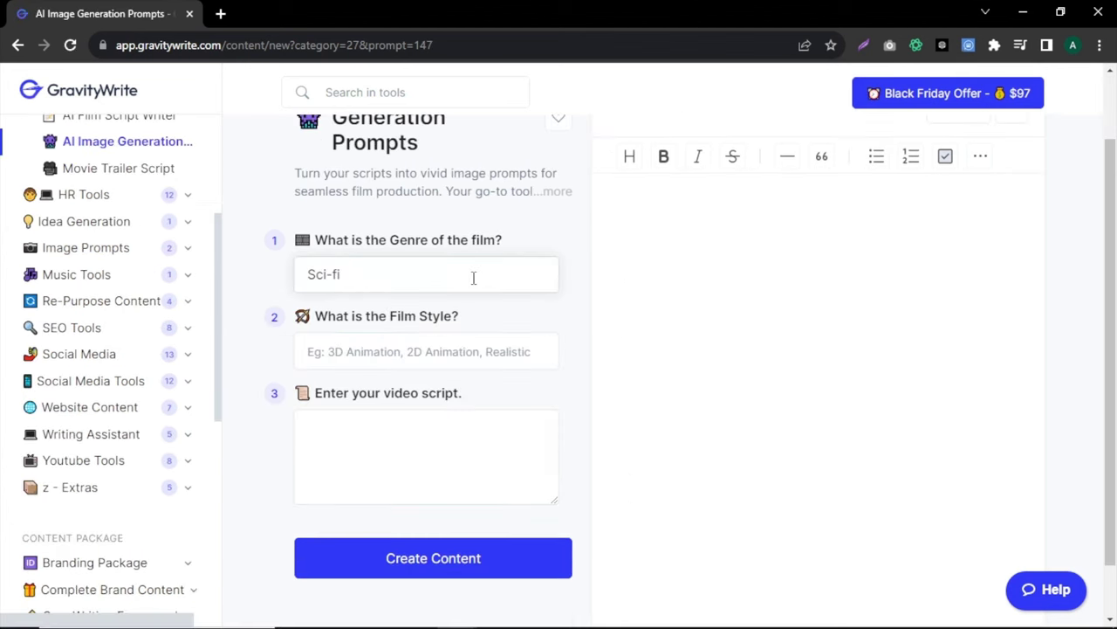
click(515, 350)
text(Realistic)
click(524, 445)
key(ctrl+v)
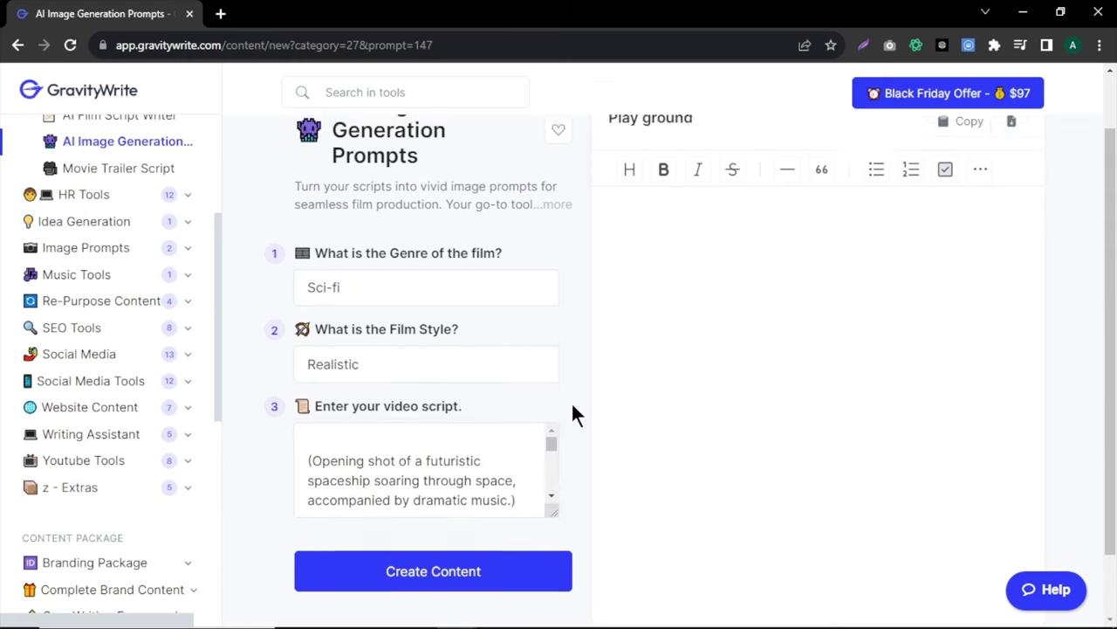
scroll(571, 400, down, 1)
click(499, 499)
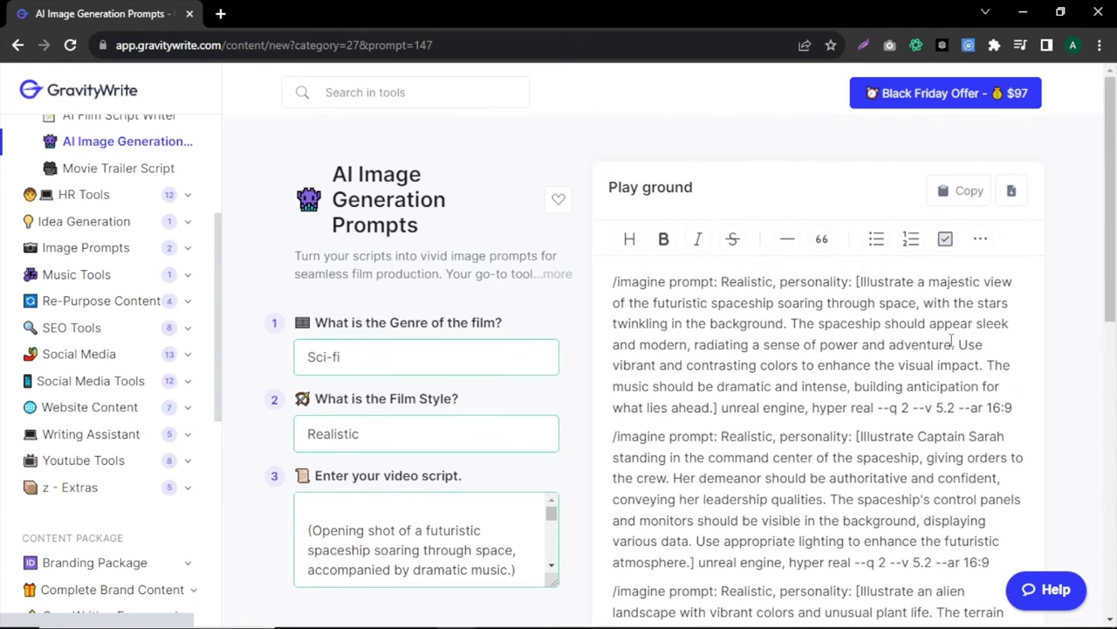
scroll(951, 340, down, 1)
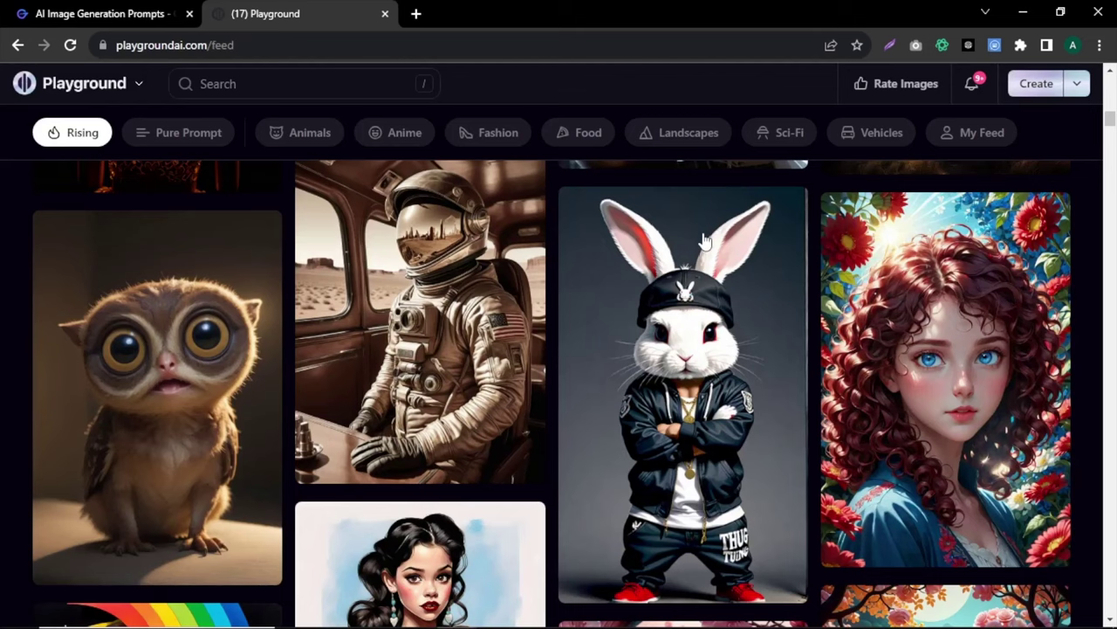
Start a new board in Playground AI for generating images
mouse_move(976, 330)
click(1079, 83)
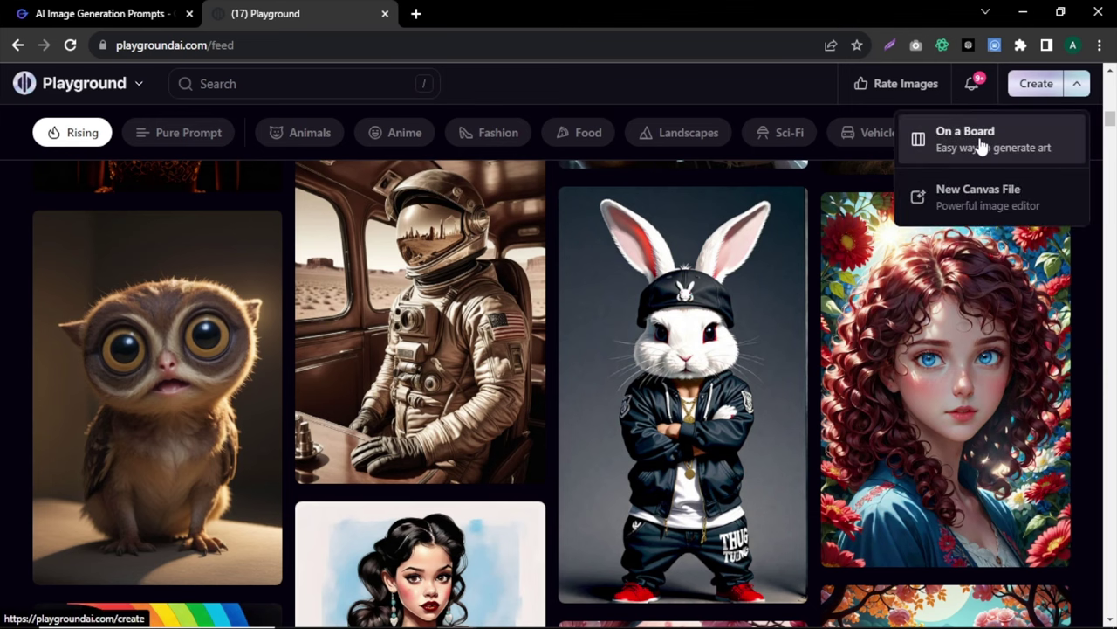
click(1063, 130)
scroll(1102, 363, down, 10)
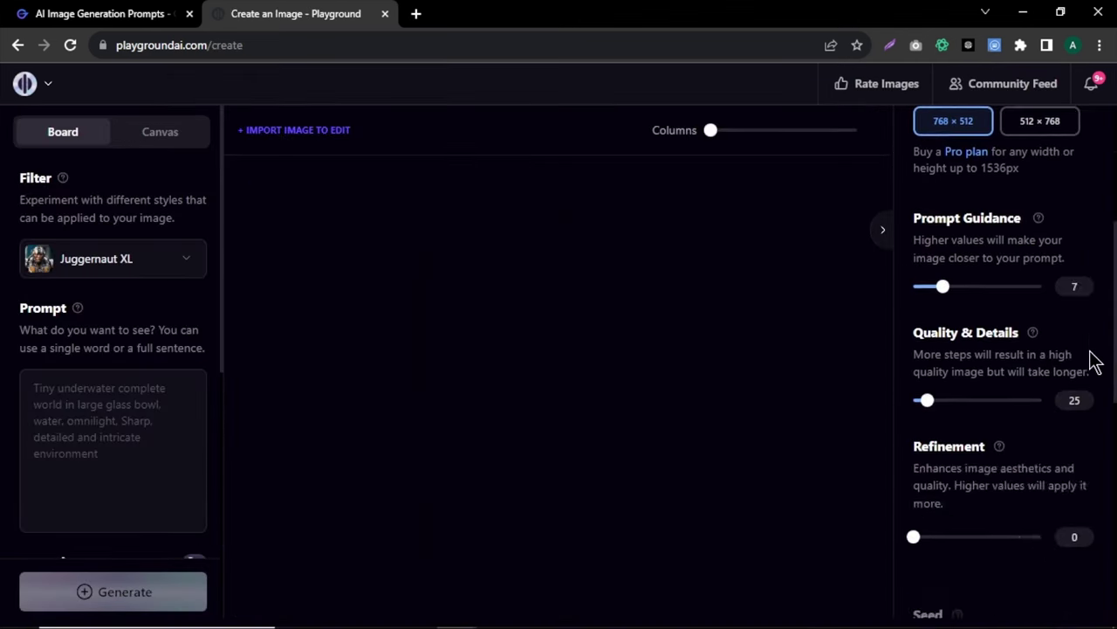
Copy the scene prompts from GravityWrite and generate four spaceship images, then Captain Sarah images
click(100, 13)
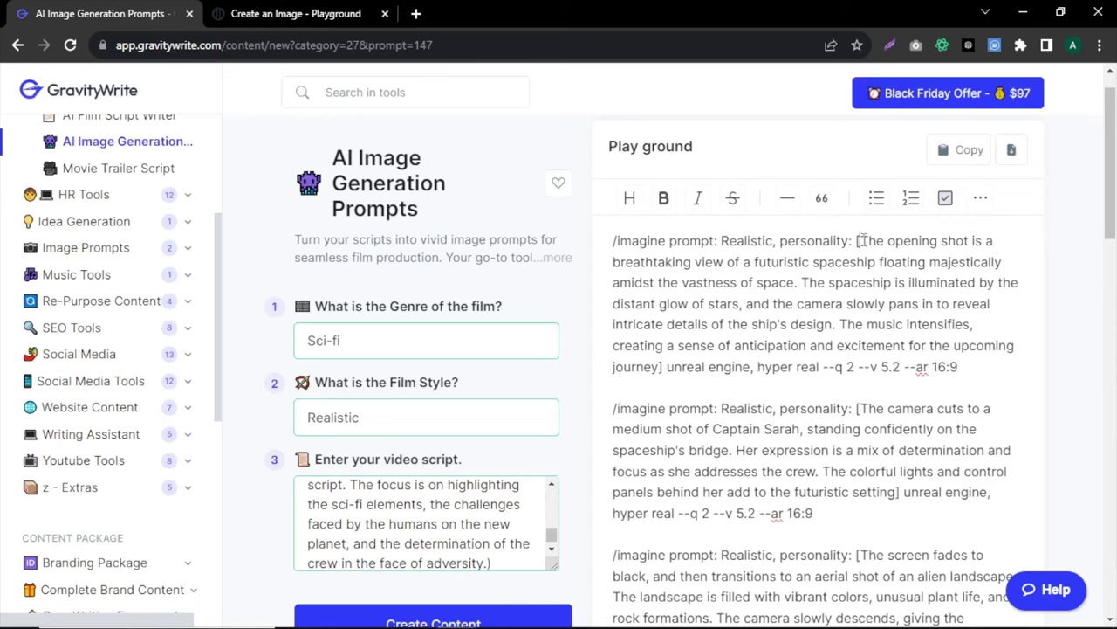
drag(861, 241, 662, 367)
right_click(859, 310)
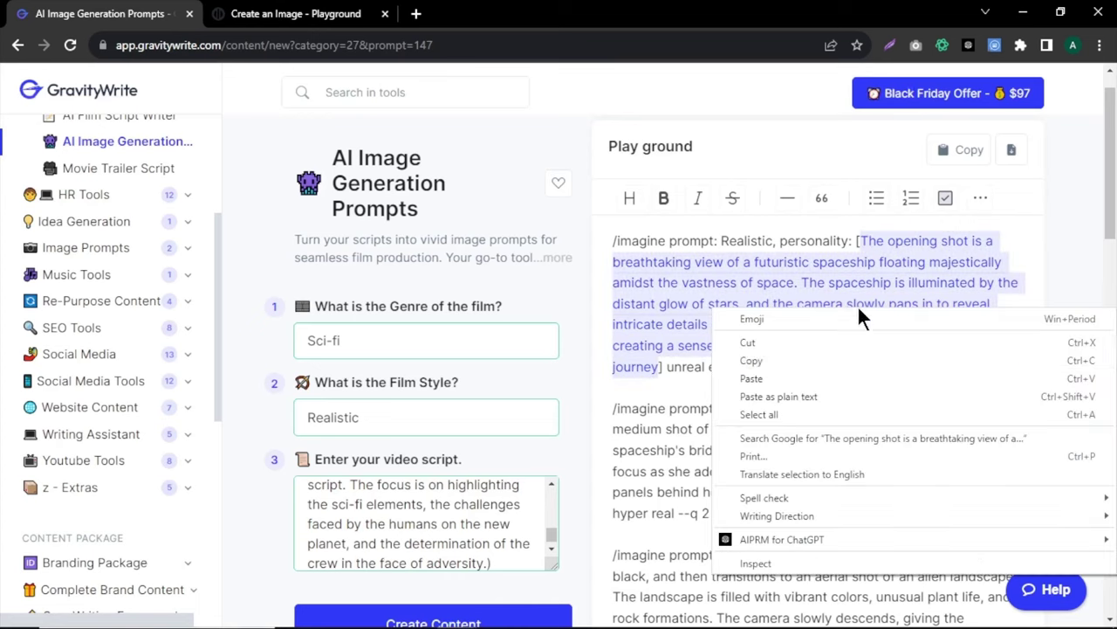
click(751, 359)
click(295, 13)
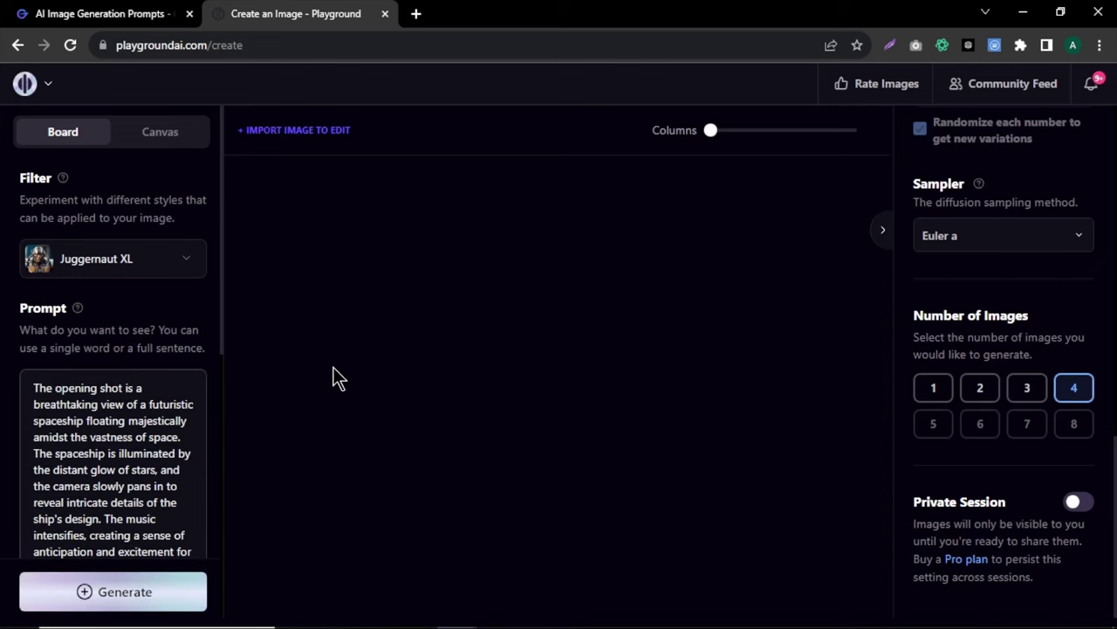
click(111, 602)
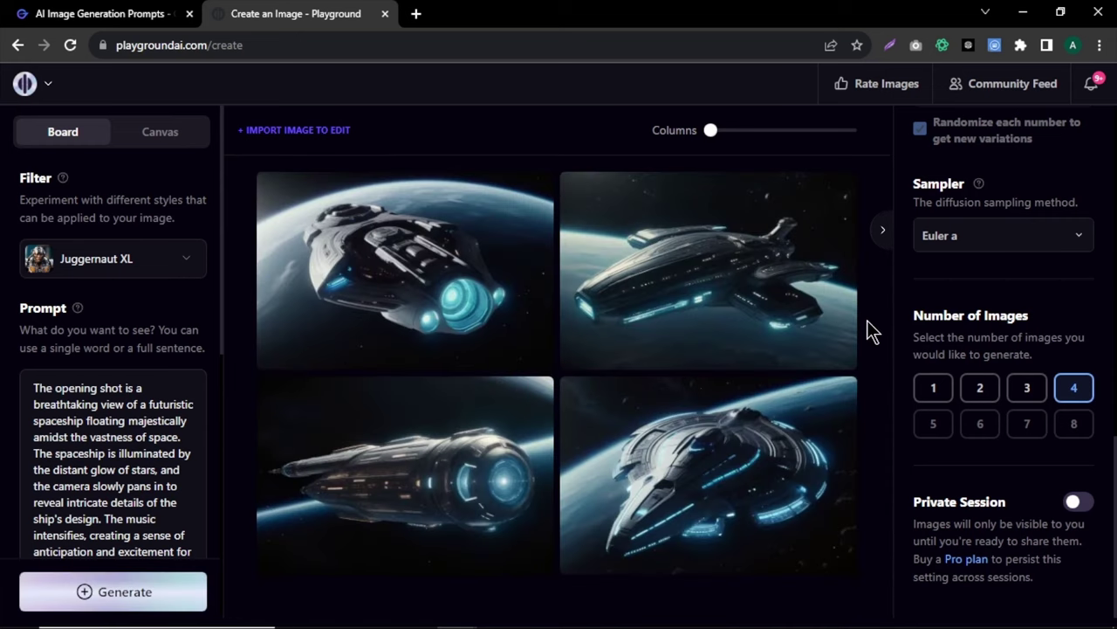
mouse_move(777, 439)
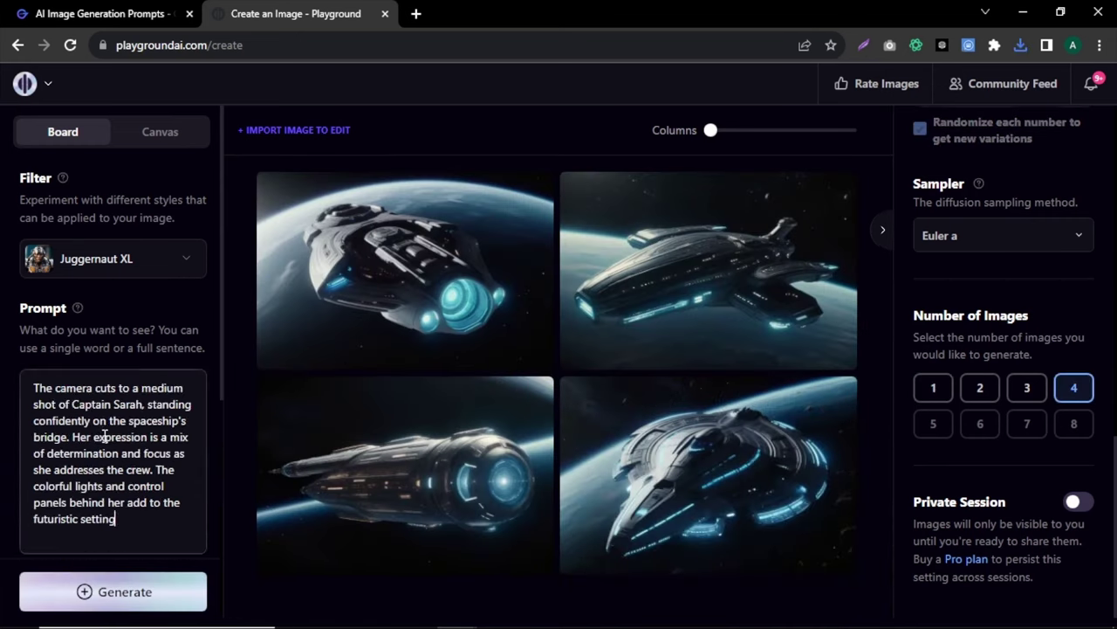
click(114, 591)
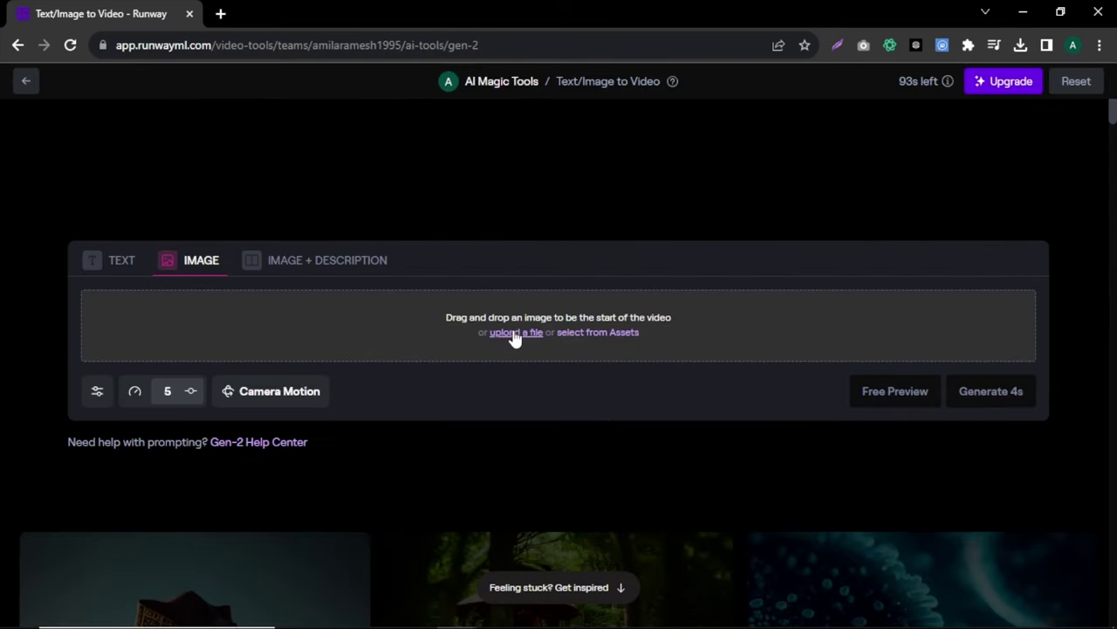
Turn the spaceship image into a 4-second Gen-2 video, preview it and download it
click(515, 337)
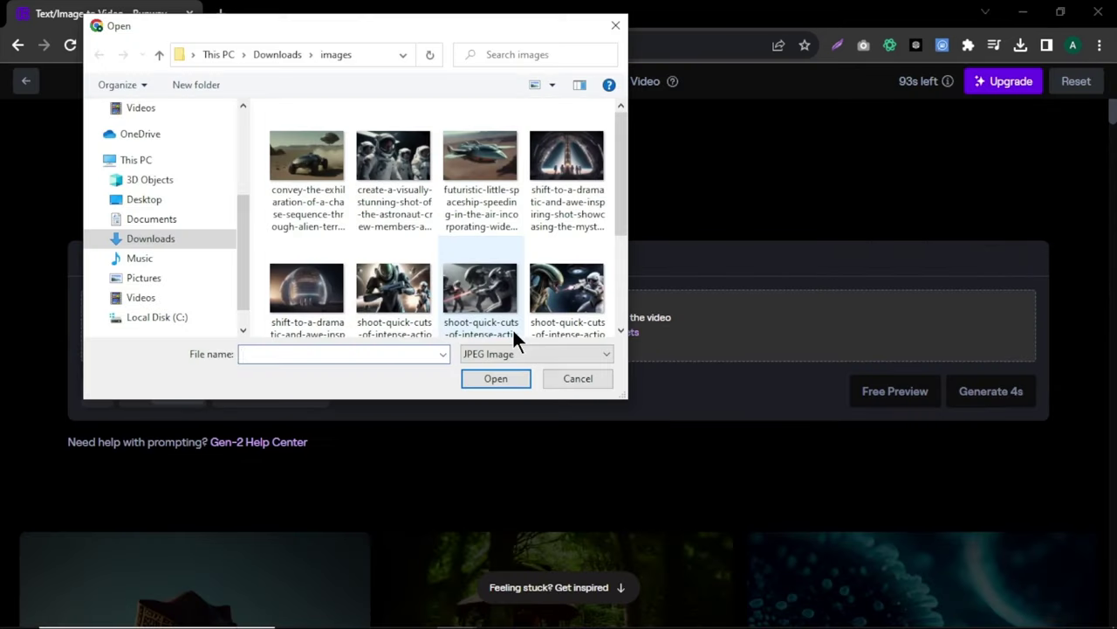
scroll(626, 167, down, 2)
click(480, 262)
click(496, 378)
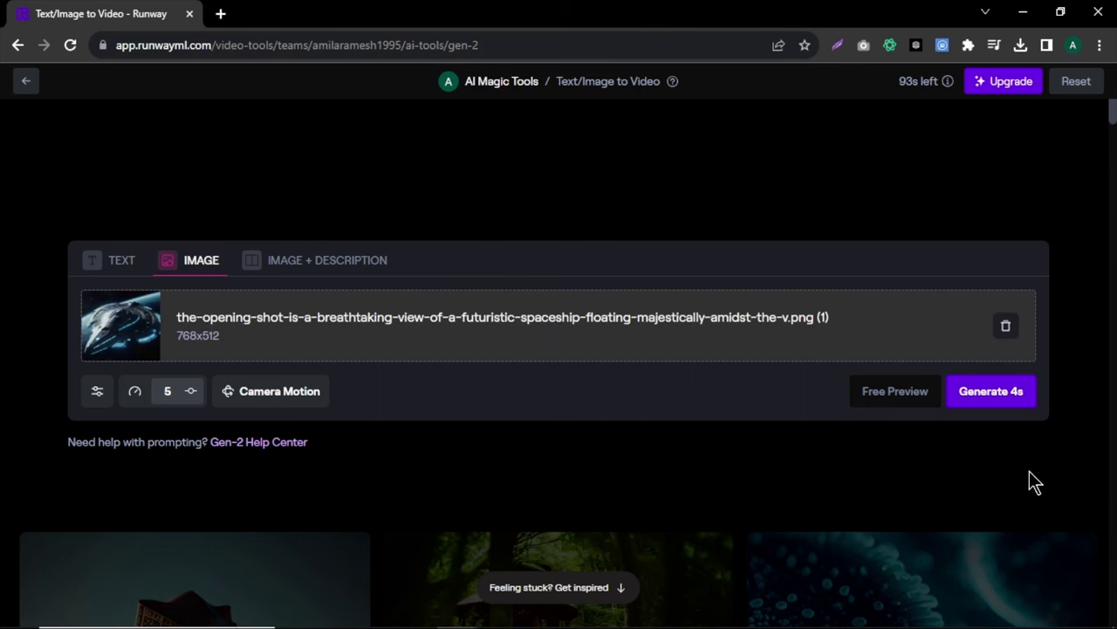
click(1004, 393)
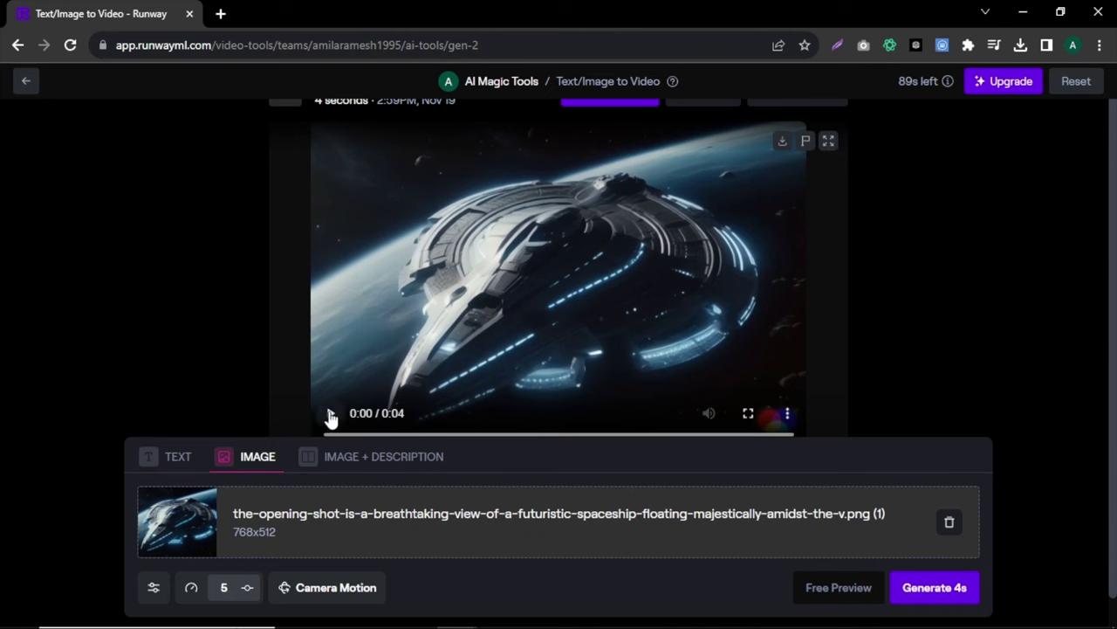
click(328, 414)
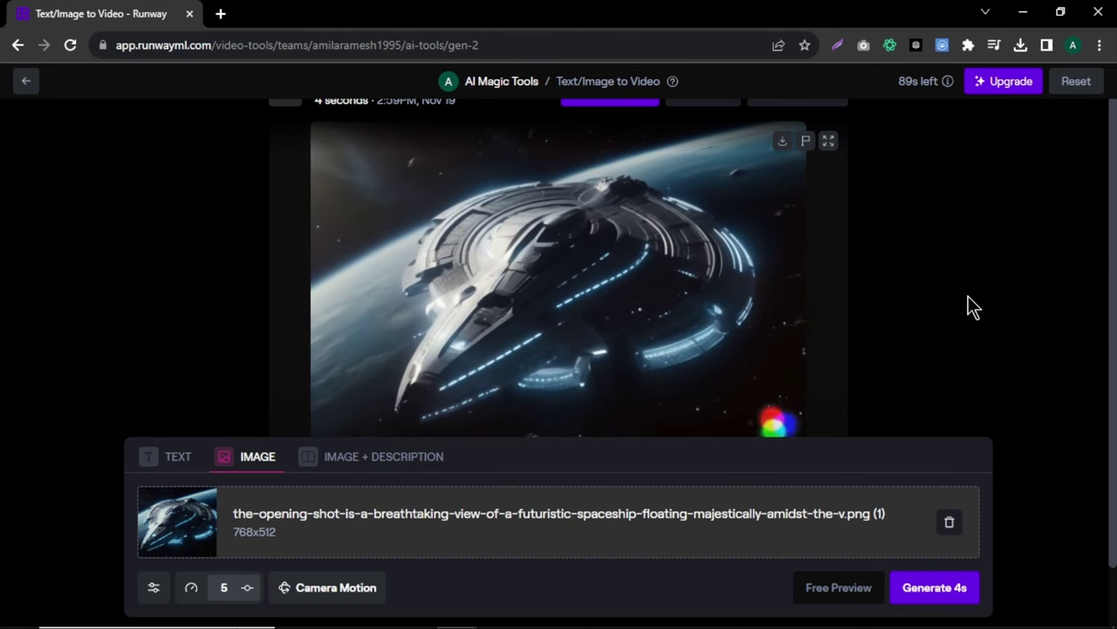
click(330, 413)
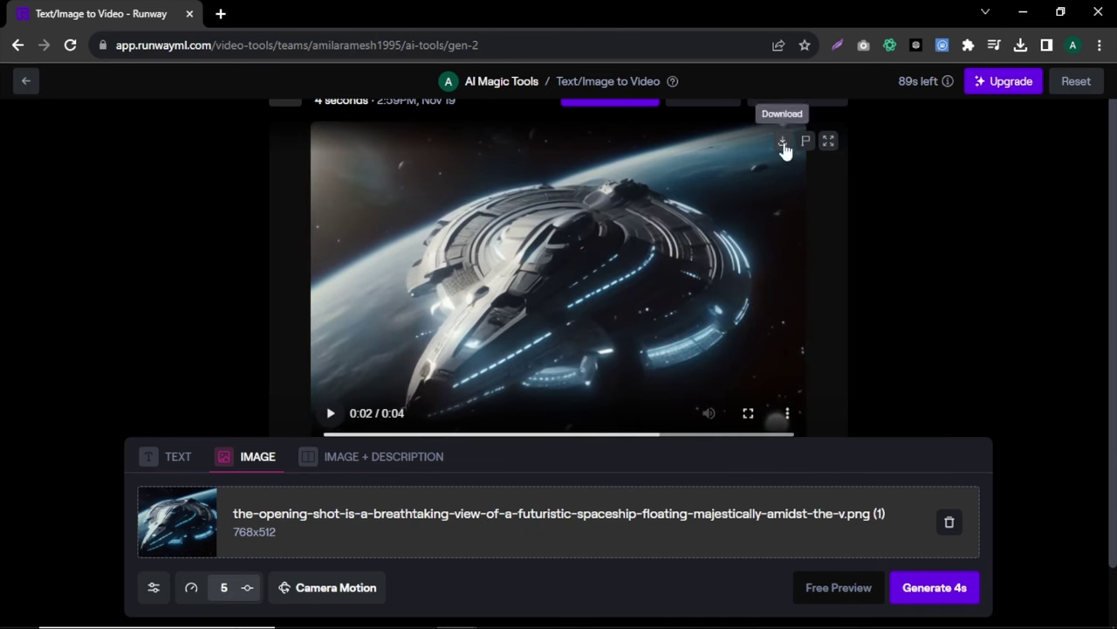
click(782, 140)
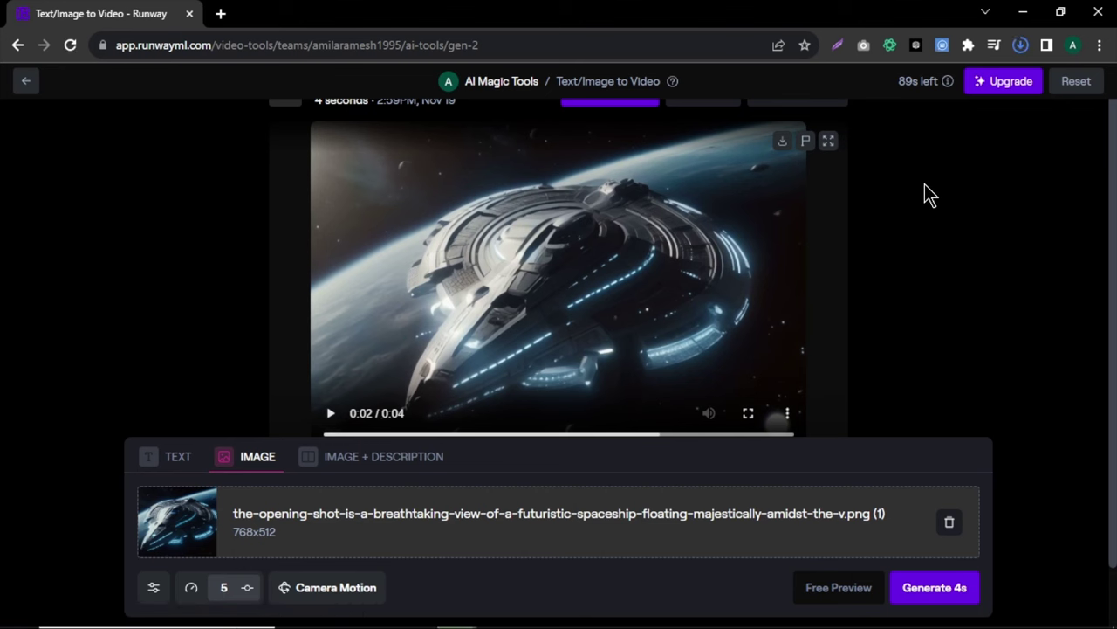
Replace the input with the Captain Sarah bridge image and generate a 4-second video
click(950, 521)
click(506, 530)
double_click(394, 200)
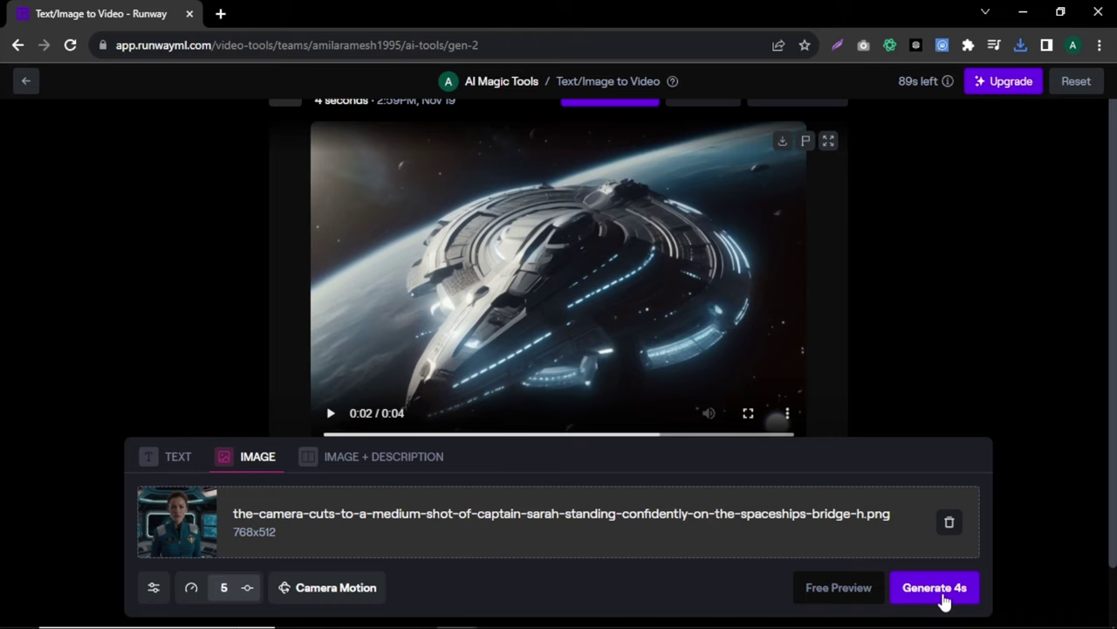
click(941, 597)
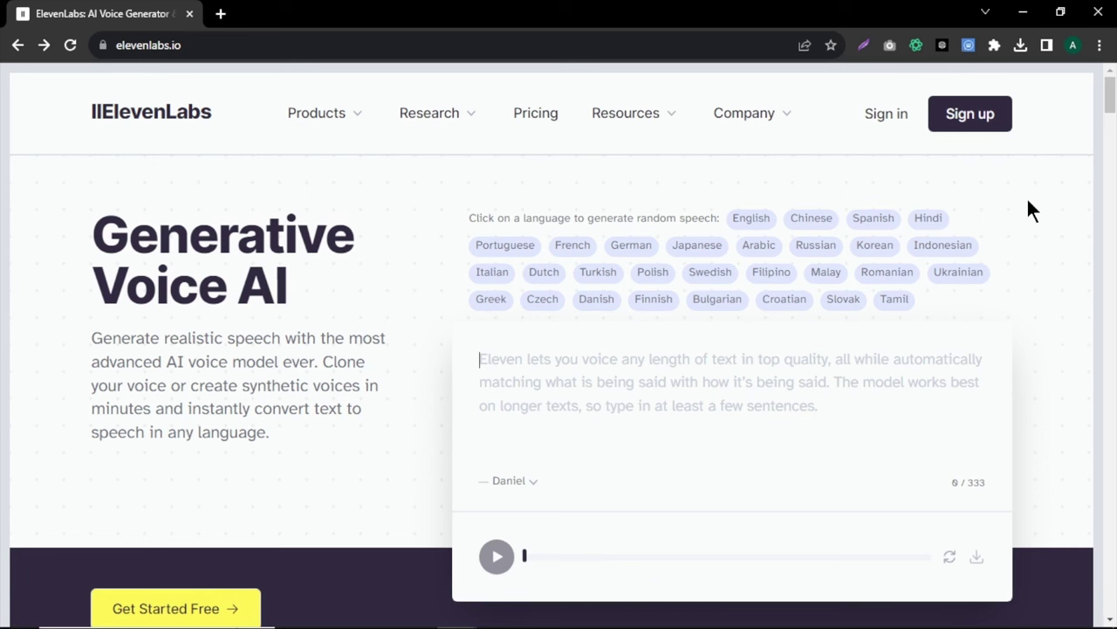
Sign up for ElevenLabs and pick the Adam voice for speech synthesis
click(969, 114)
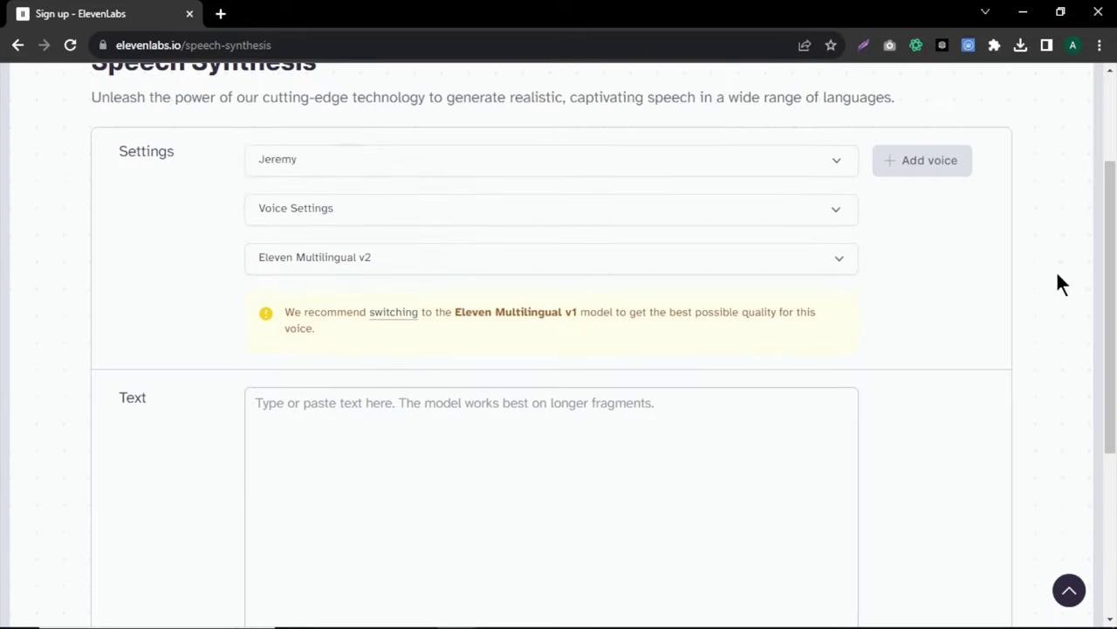
click(829, 161)
scroll(410, 325, down, 2)
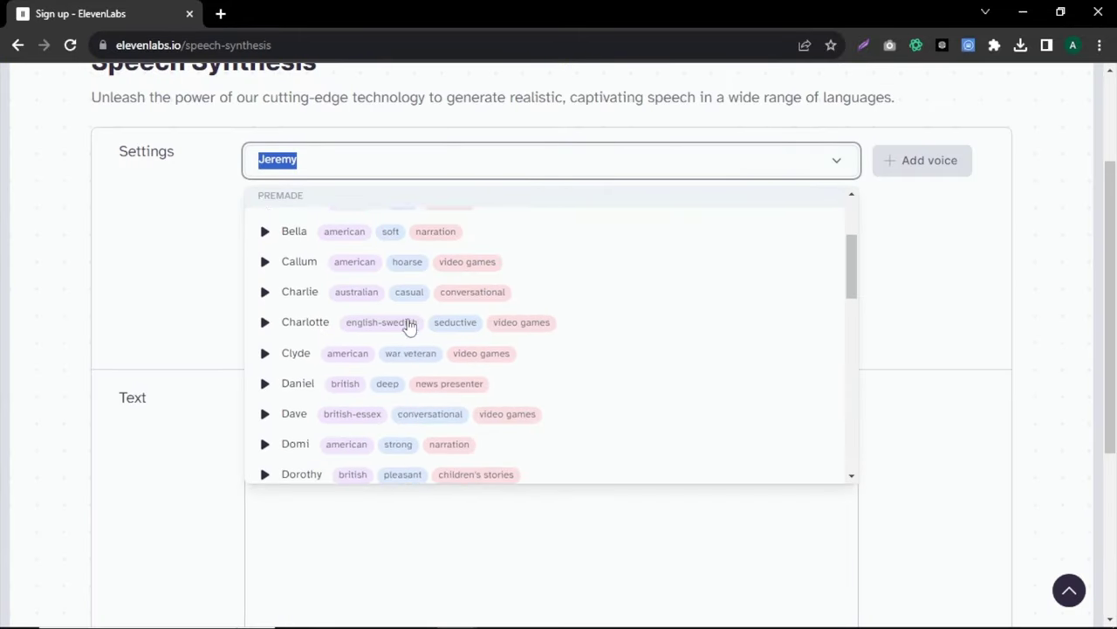
scroll(406, 324, down, 3)
scroll(407, 324, up, 6)
scroll(395, 348, down, 2)
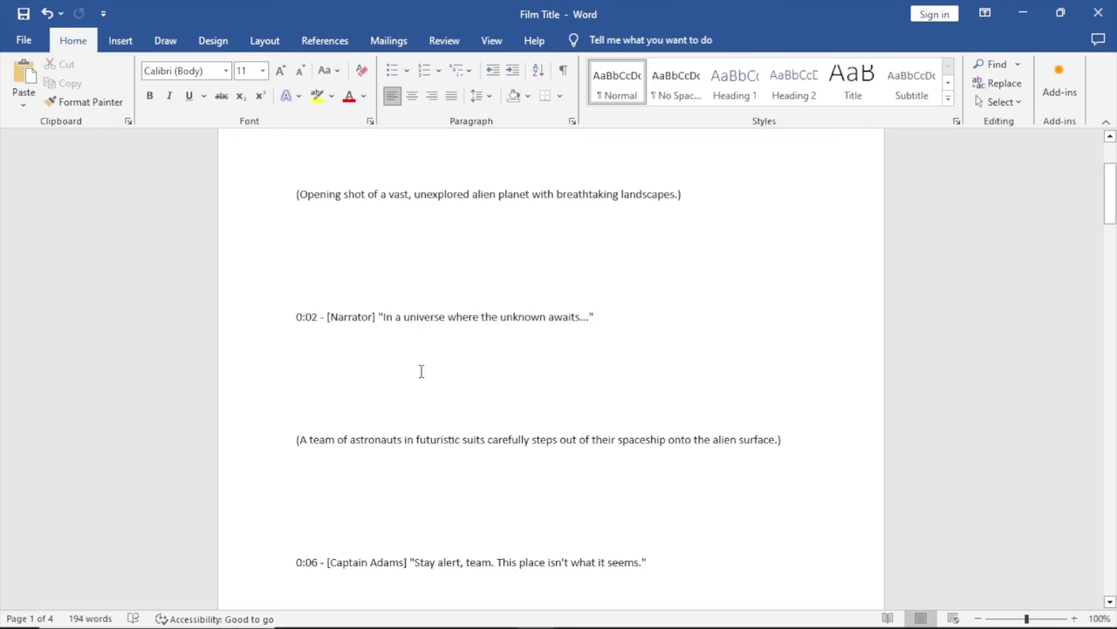
Copy the line 'In a universe where the unknown awaits' from Word into the Text box
drag(384, 322, 570, 328)
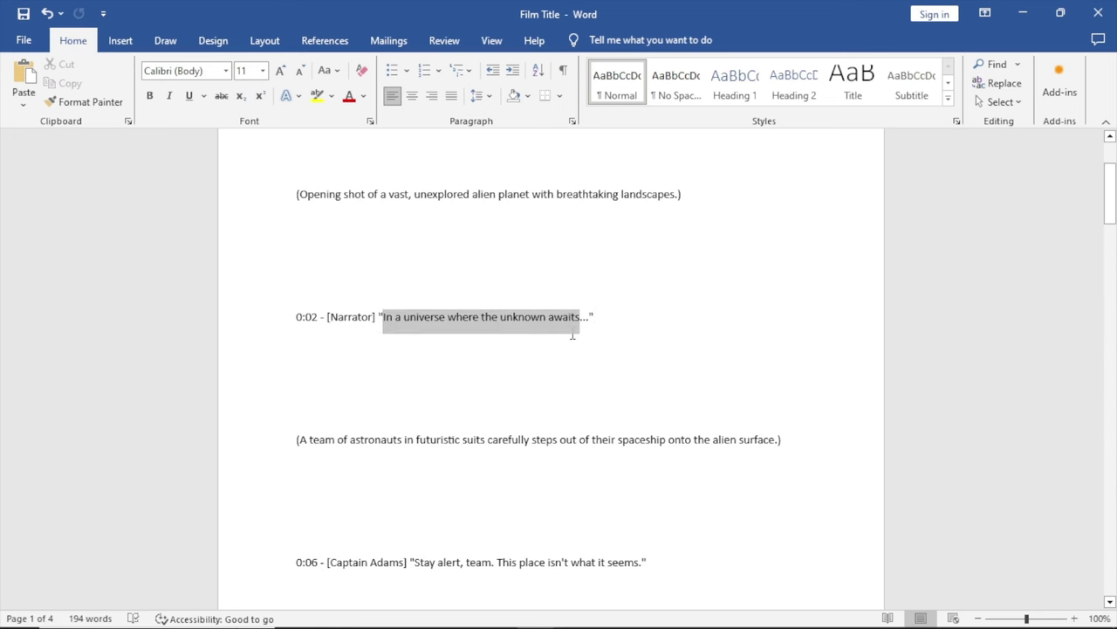
right_click(569, 327)
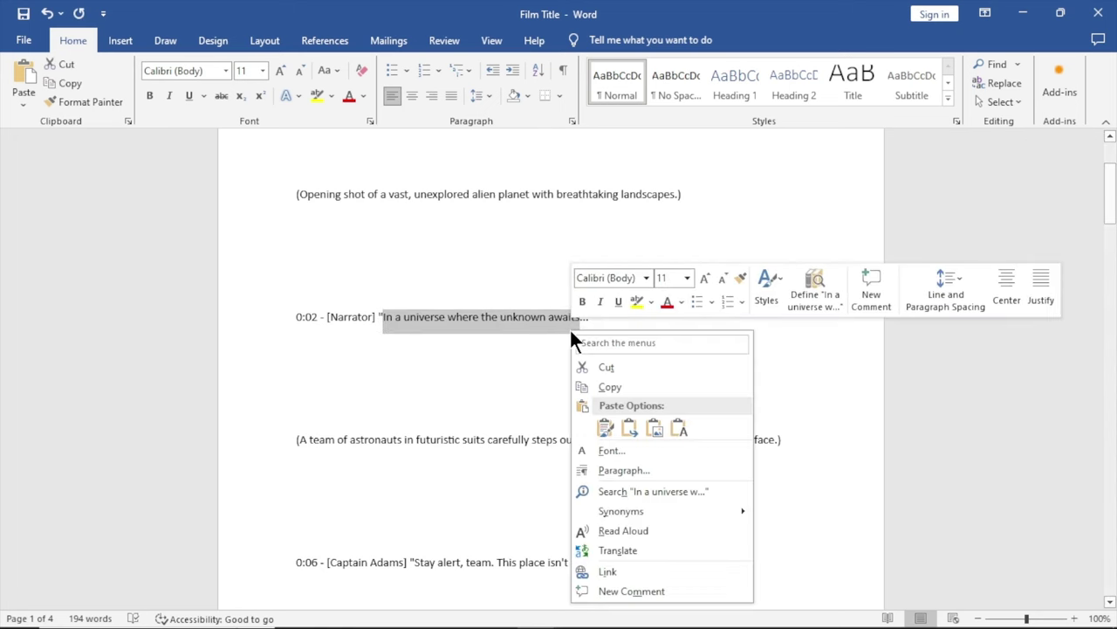
click(595, 386)
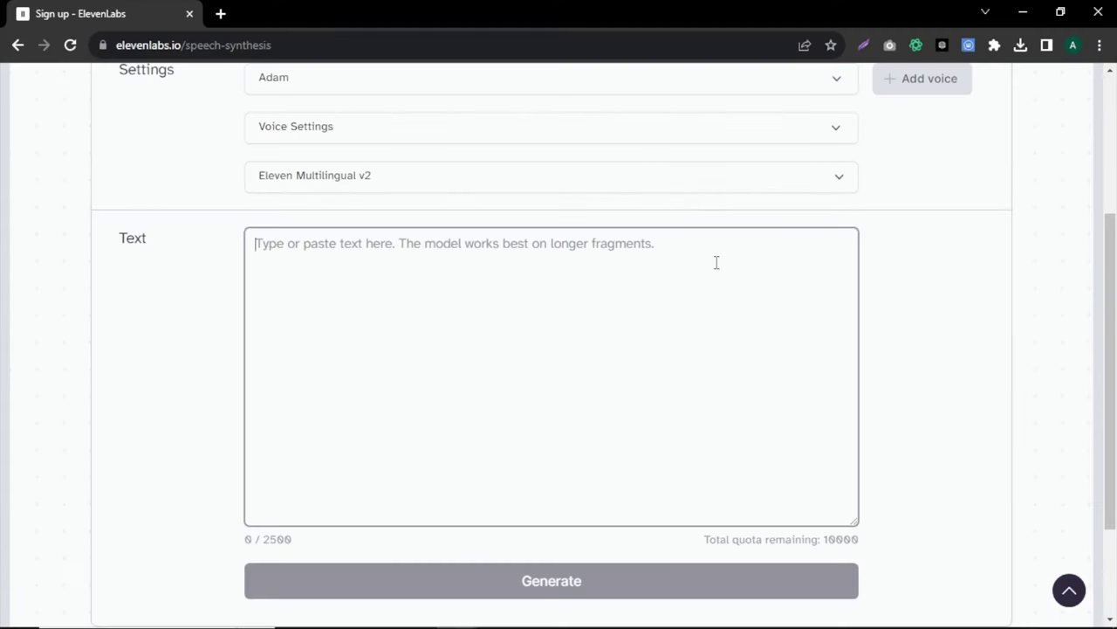
key(ctrl+v)
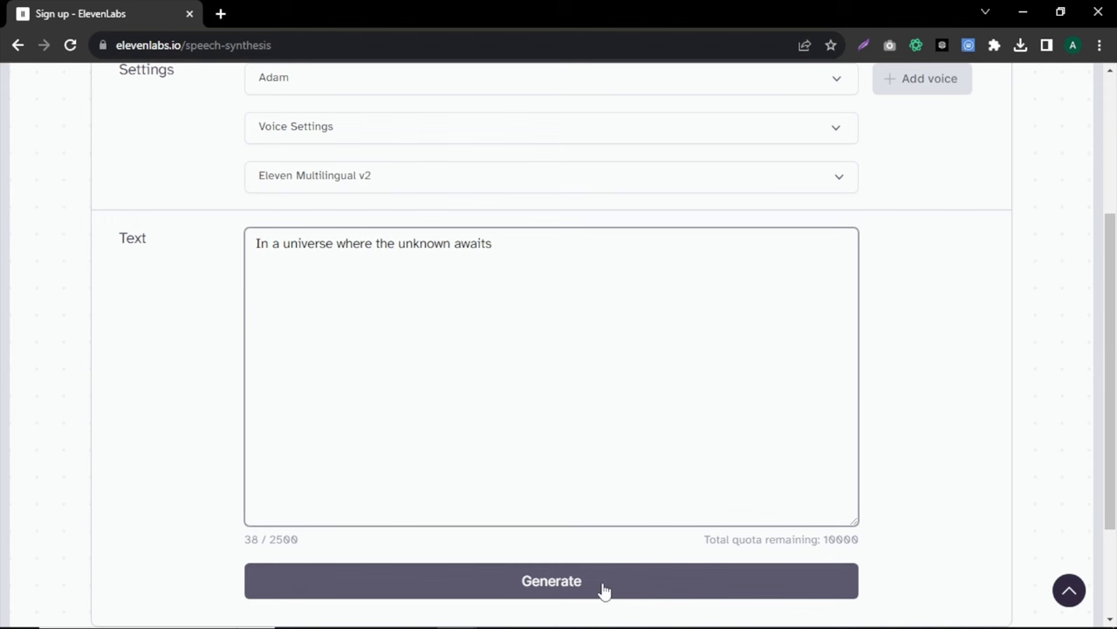
Generate the narrator line in Adam's voice and download the 3-second MP3
click(569, 581)
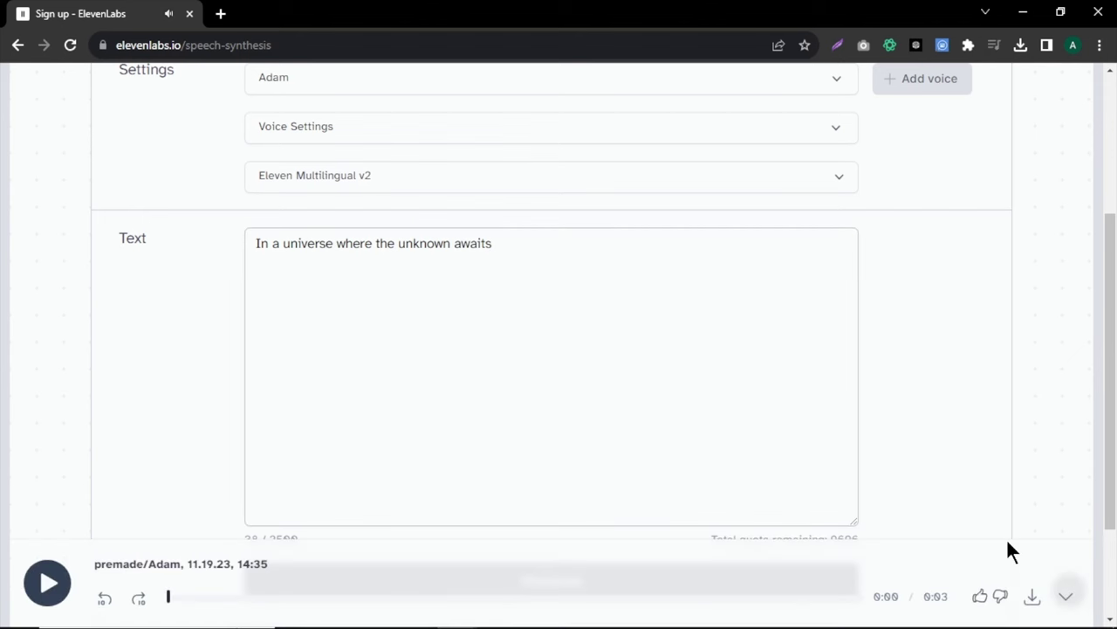
click(1032, 597)
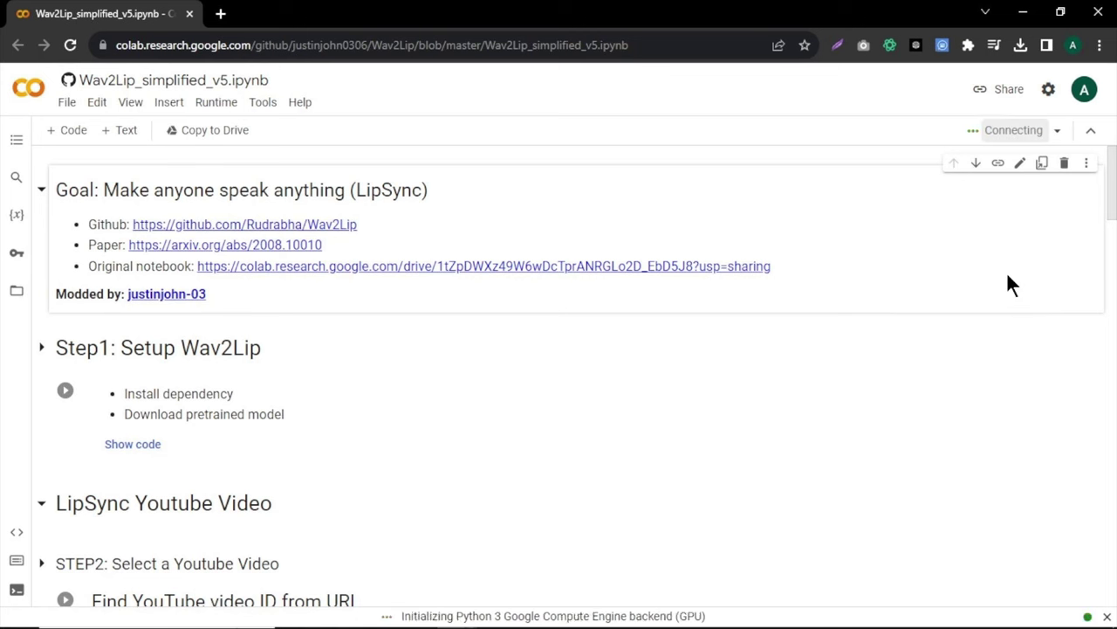
Run the Wav2Lip Step1 setup despite the warning, then the video upload cell
click(65, 392)
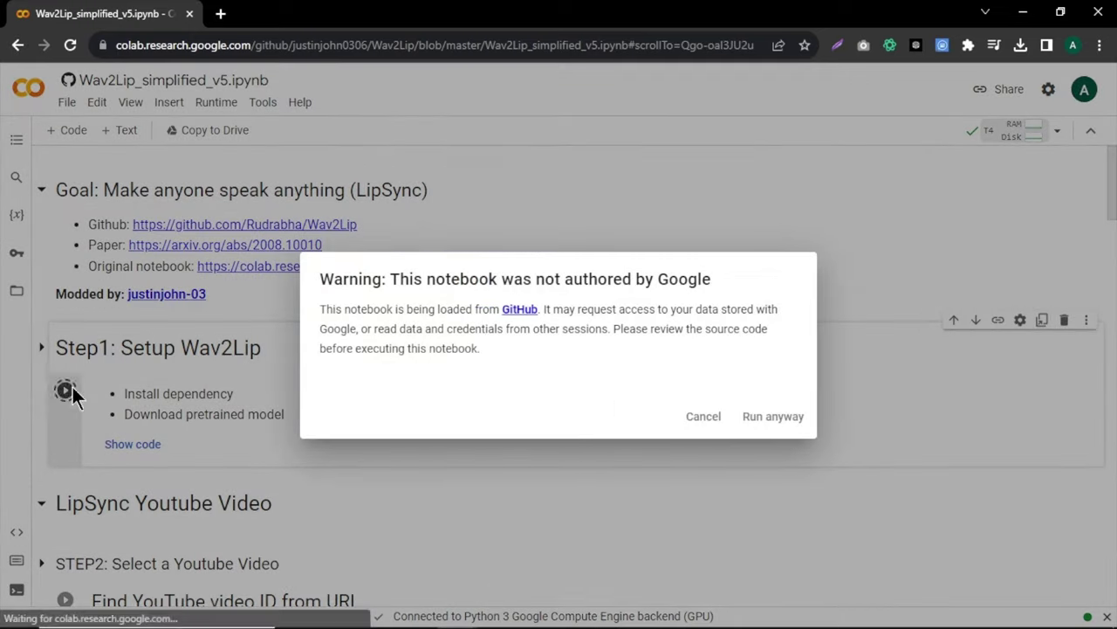
click(788, 418)
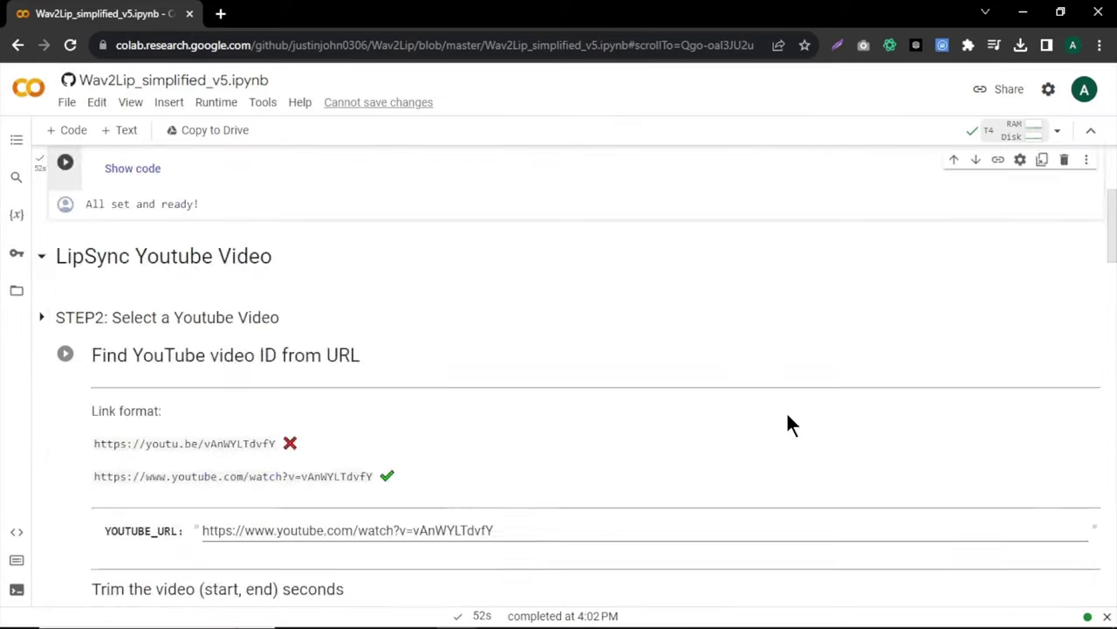
scroll(787, 417, down, 5)
scroll(676, 419, down, 8)
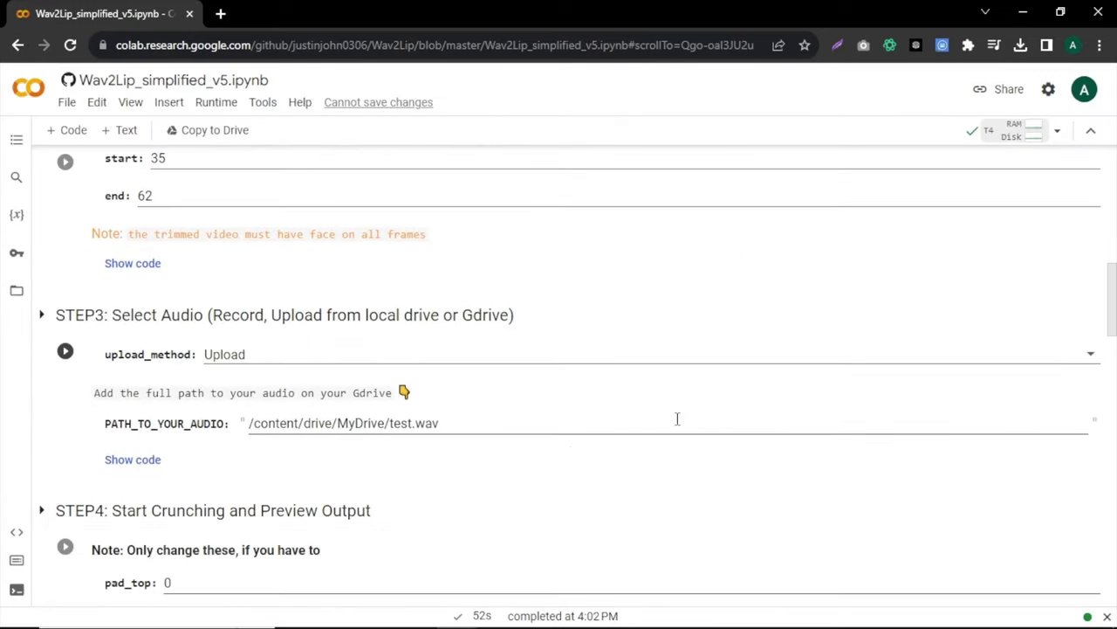
scroll(641, 445, down, 3)
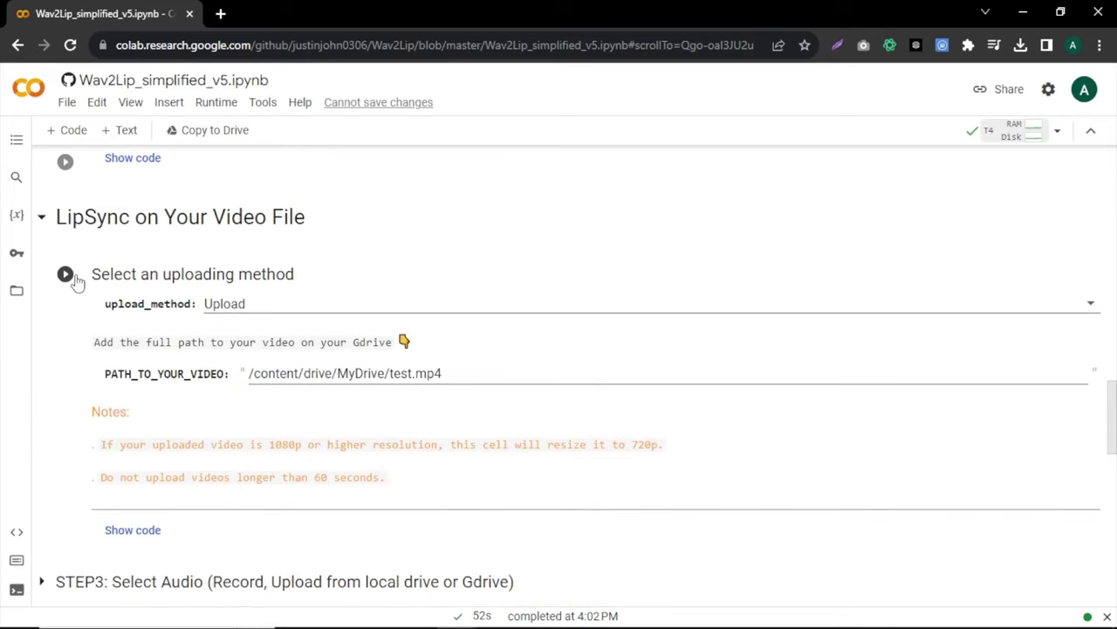
click(65, 275)
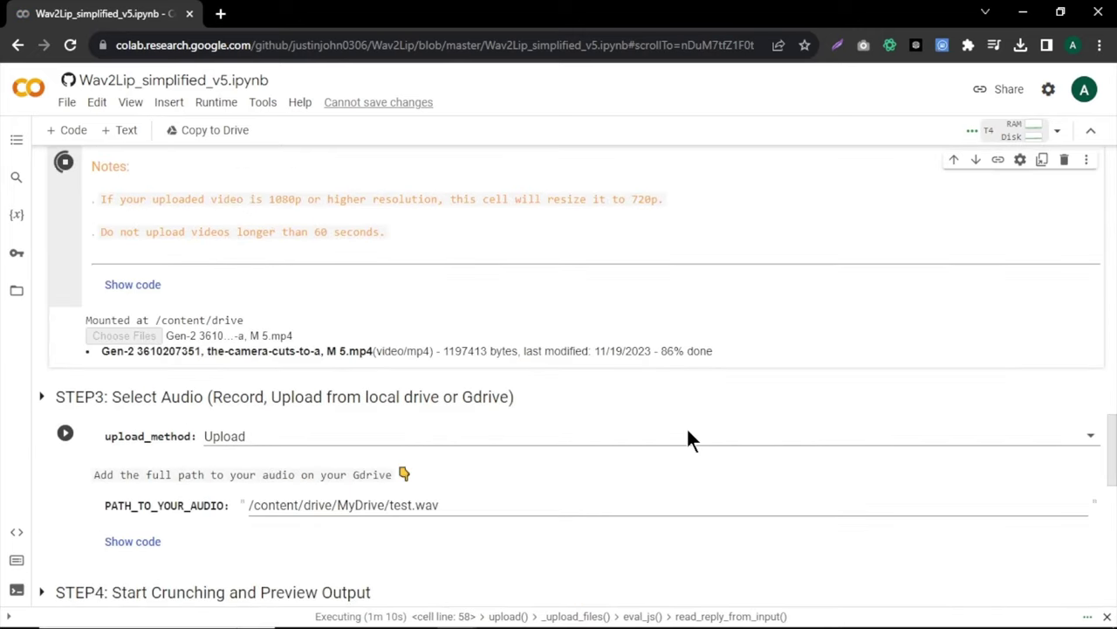
Run STEP3 and upload the voice clip from the voiceovers folder
scroll(686, 440, down, 5)
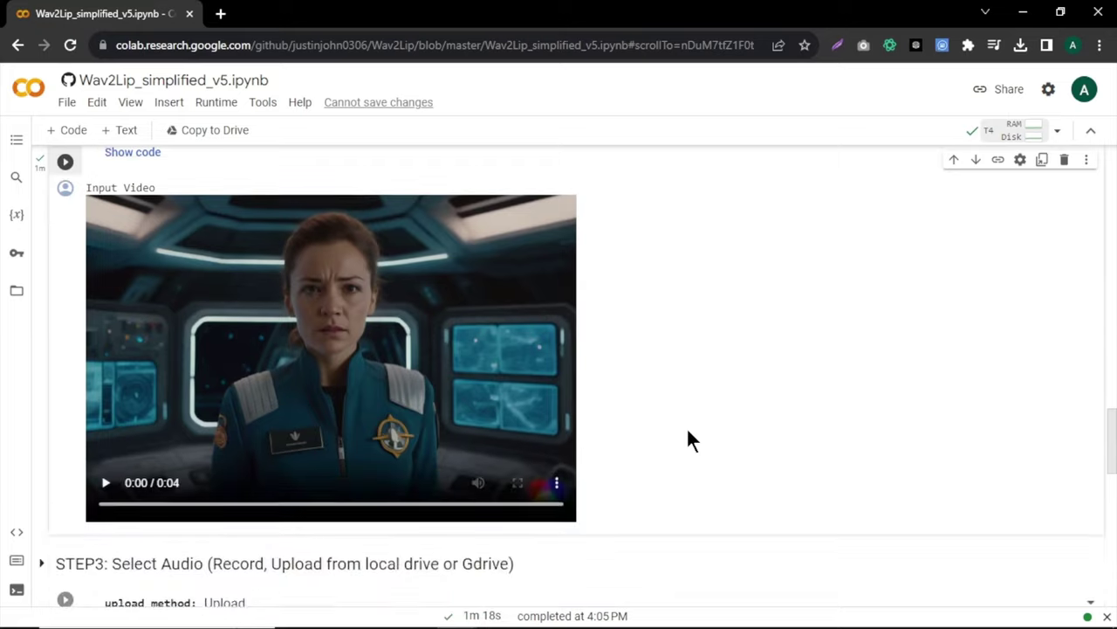
click(65, 323)
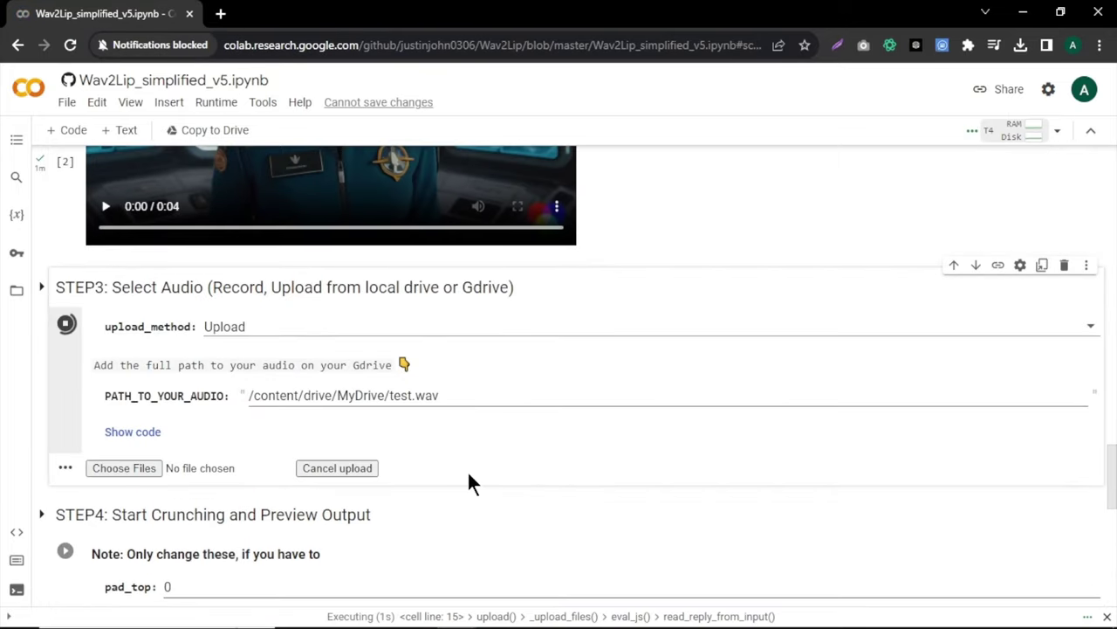
double_click(401, 458)
right_click(390, 286)
mouse_move(453, 295)
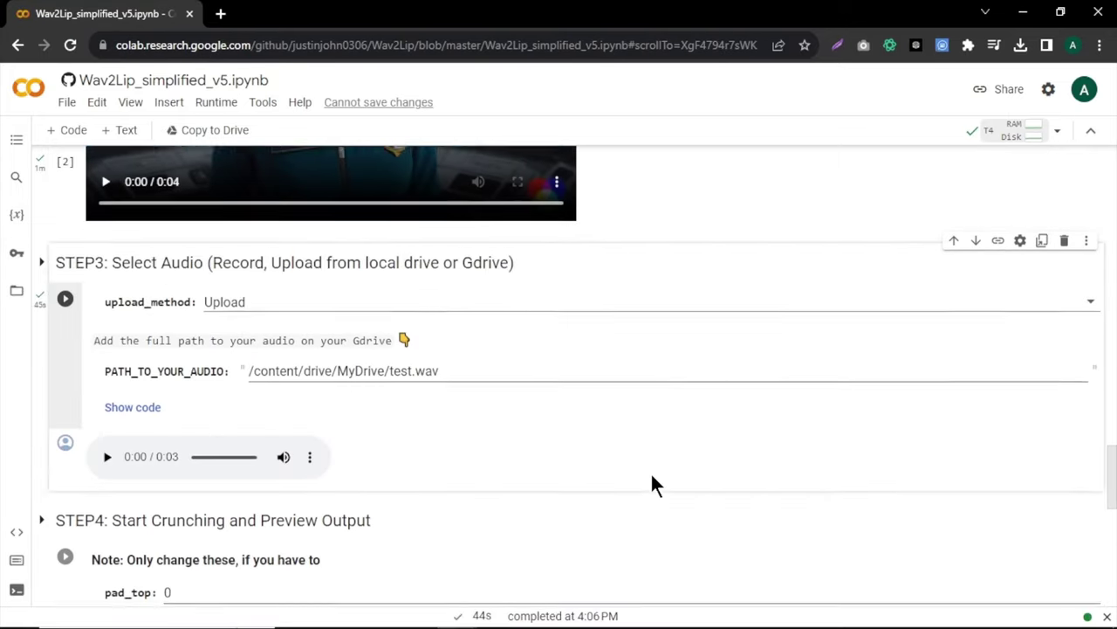
scroll(651, 471, down, 2)
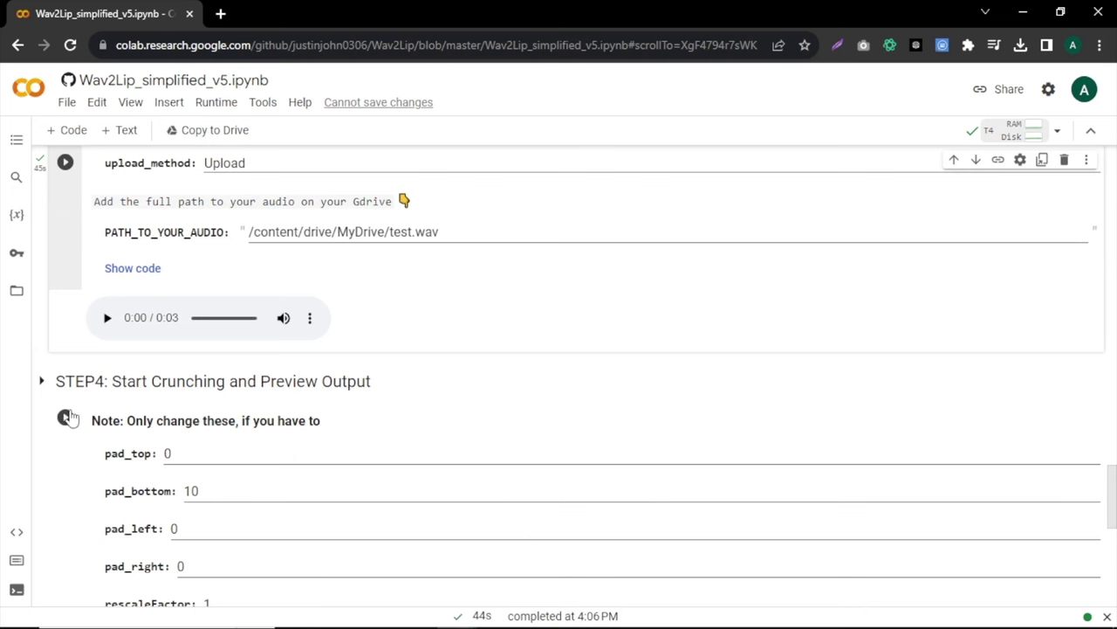
scroll(66, 420, down, 2)
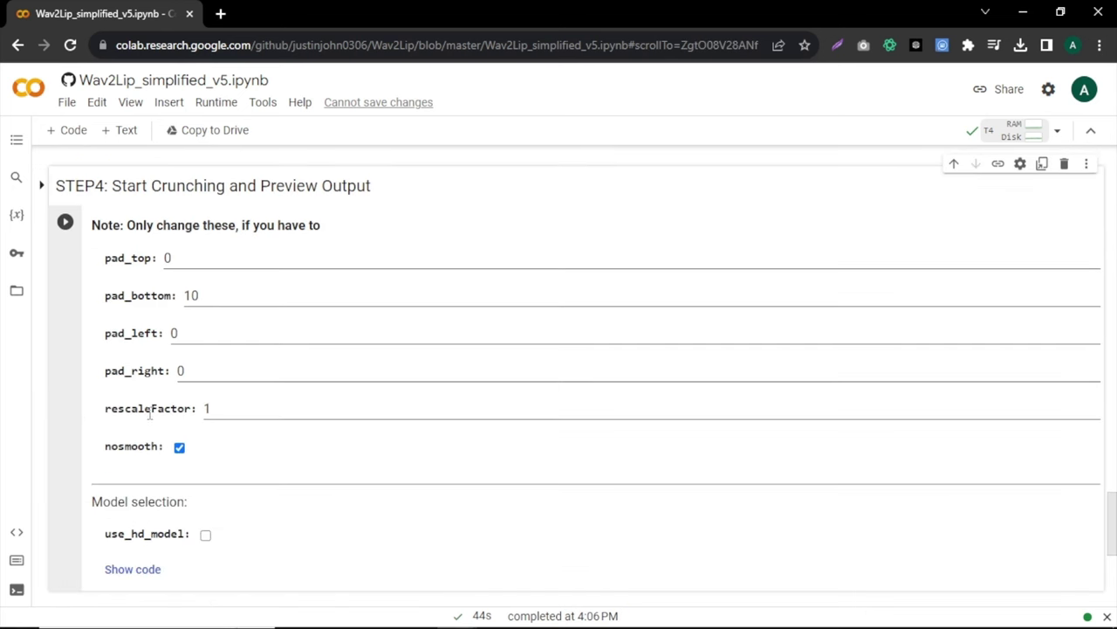
Run STEP4 lip-sync processing and replay the resulting lip-synced preview
click(65, 224)
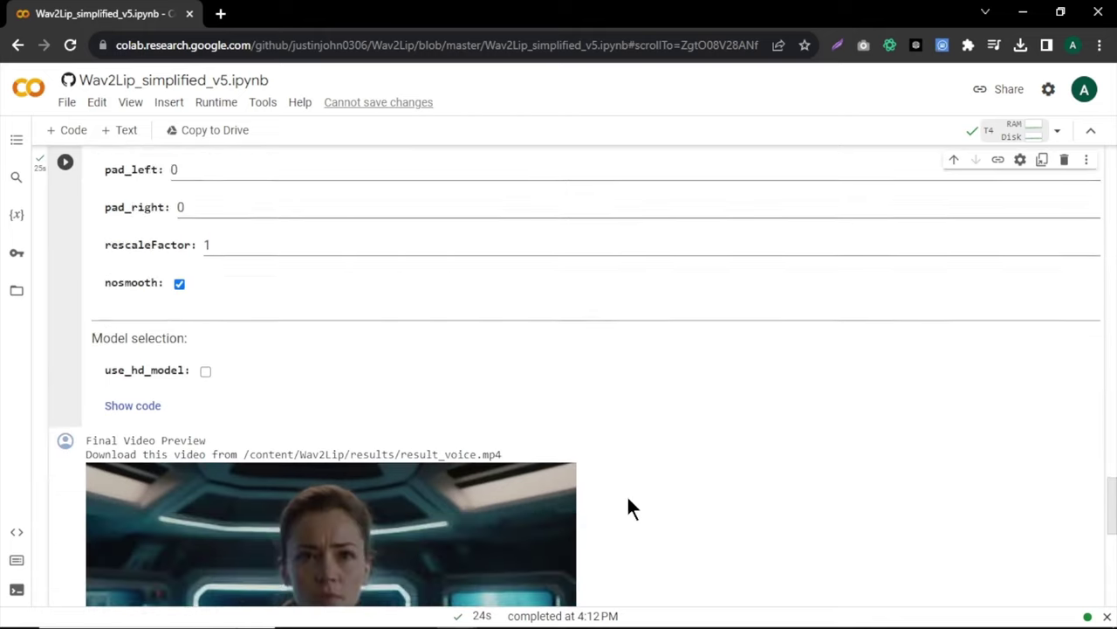
scroll(633, 493, down, 3)
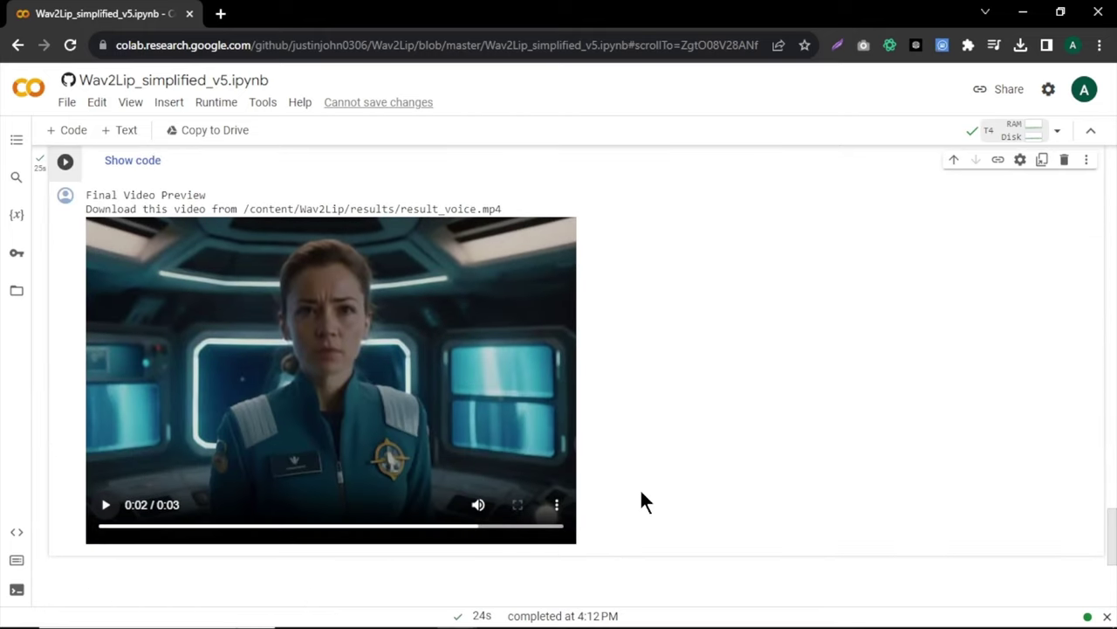
click(125, 527)
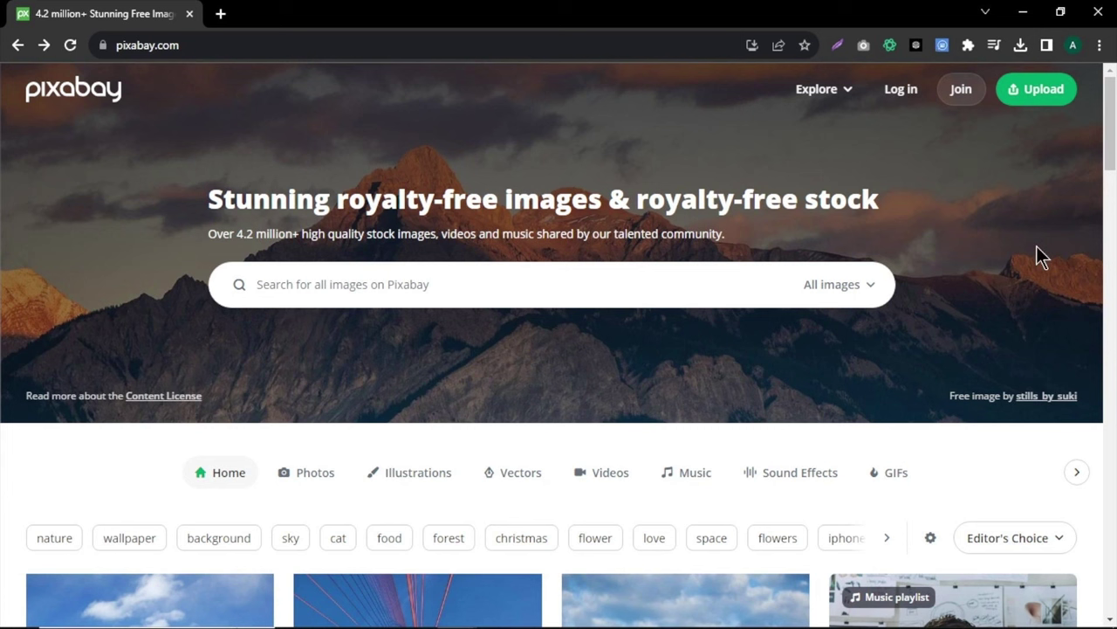
Search 'cinematic' music under 30 s, preview Epicaly - Short and Cinematic Trailer Daub, download the latter
click(679, 482)
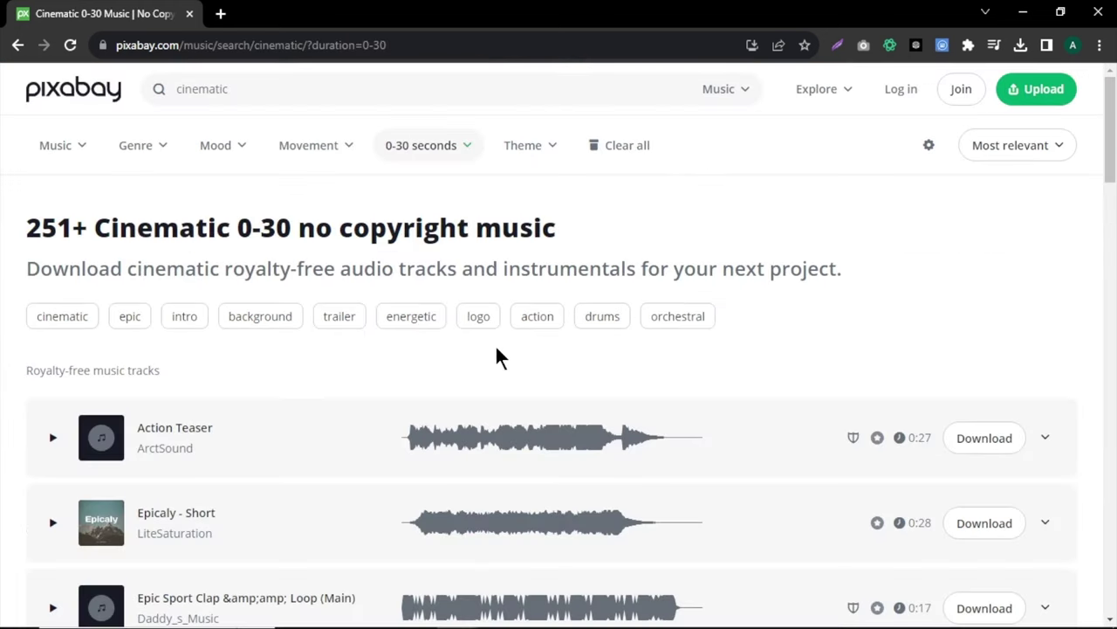
scroll(500, 357, down, 3)
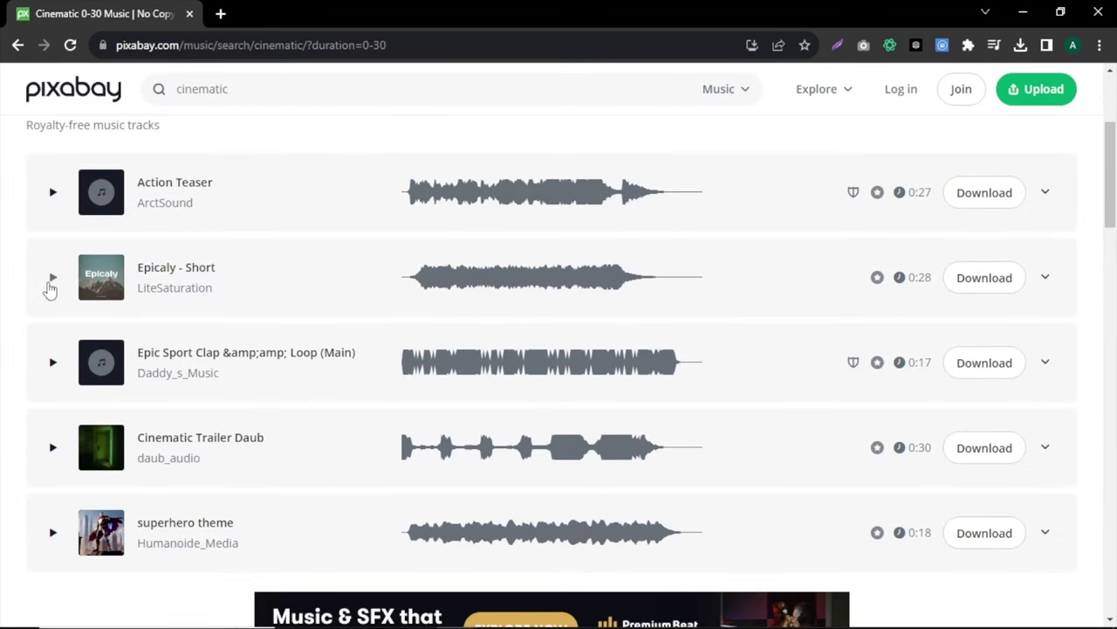
click(50, 281)
click(424, 447)
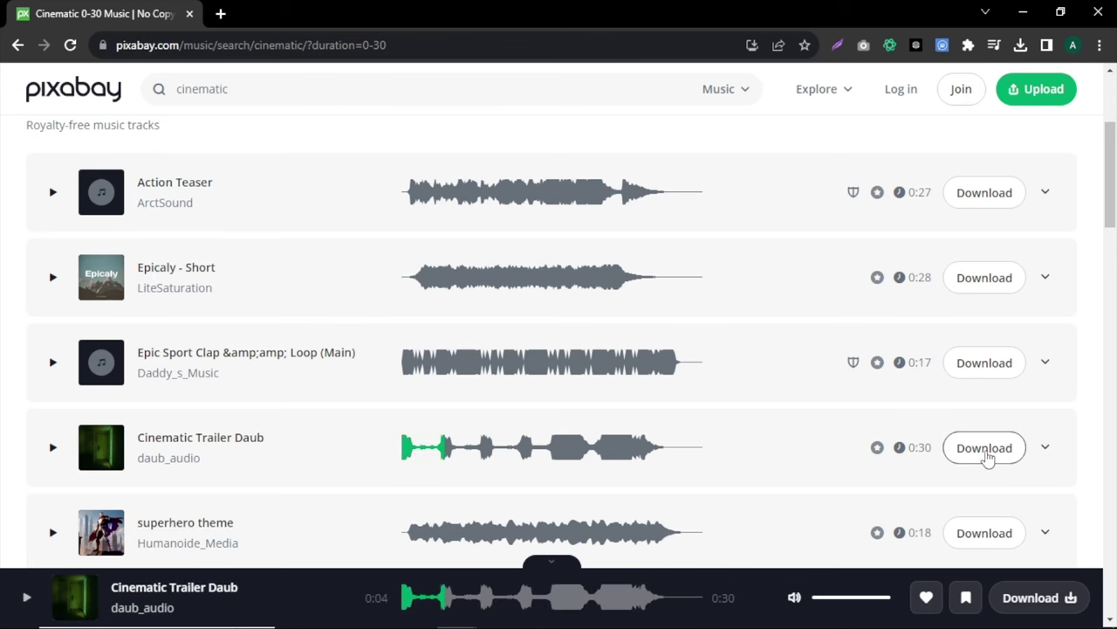
click(984, 448)
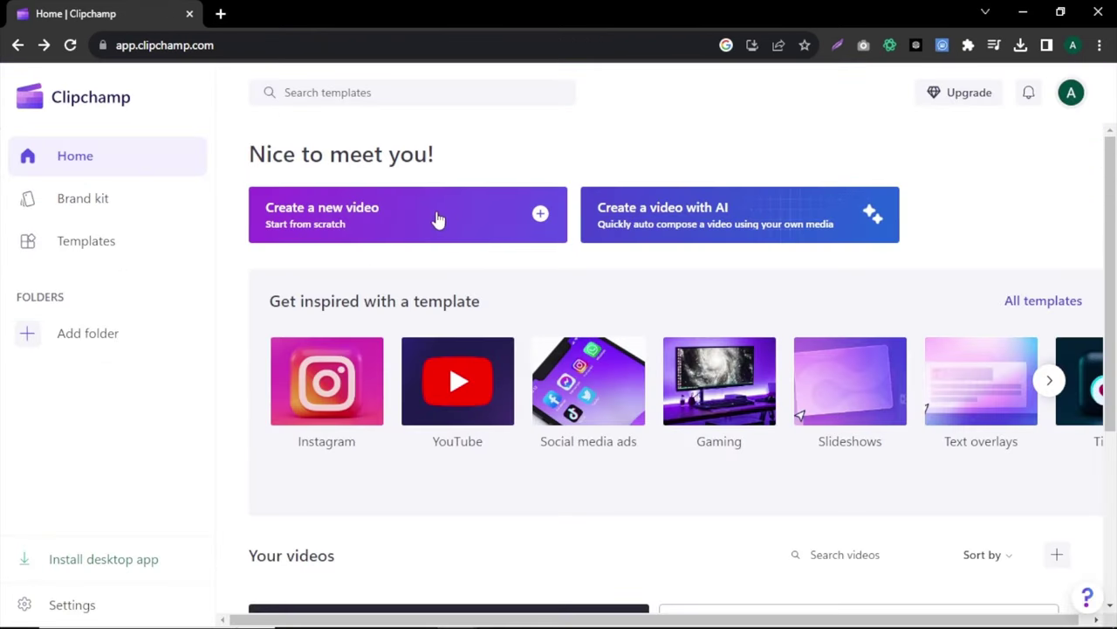
Start a new Clipchamp video and import the lipsync clips, Gen-2 videos and voice files
click(439, 219)
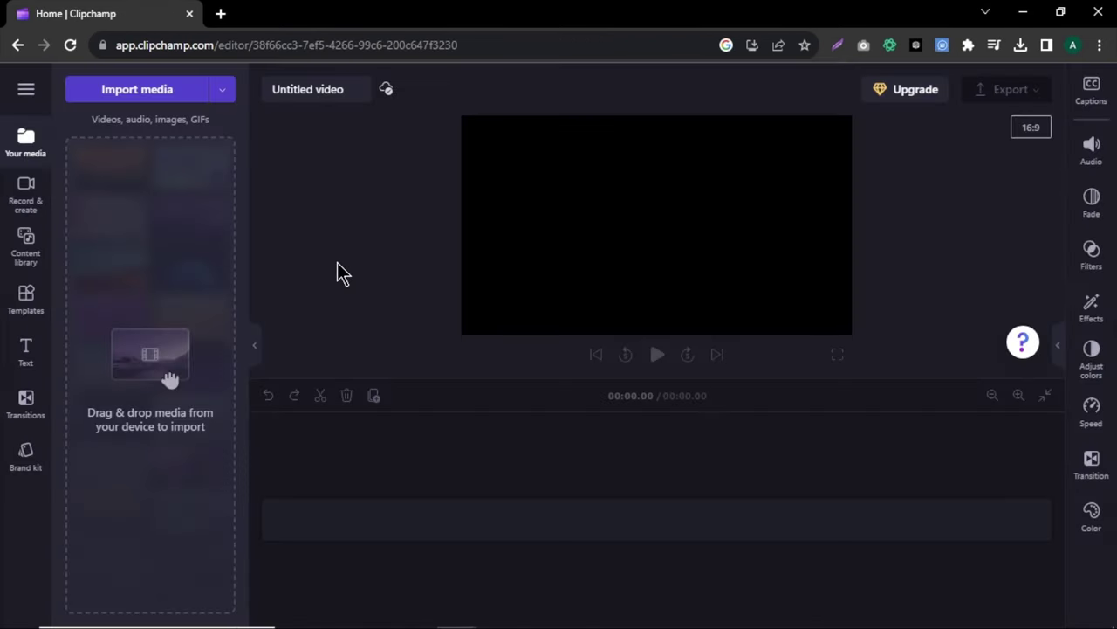
click(186, 91)
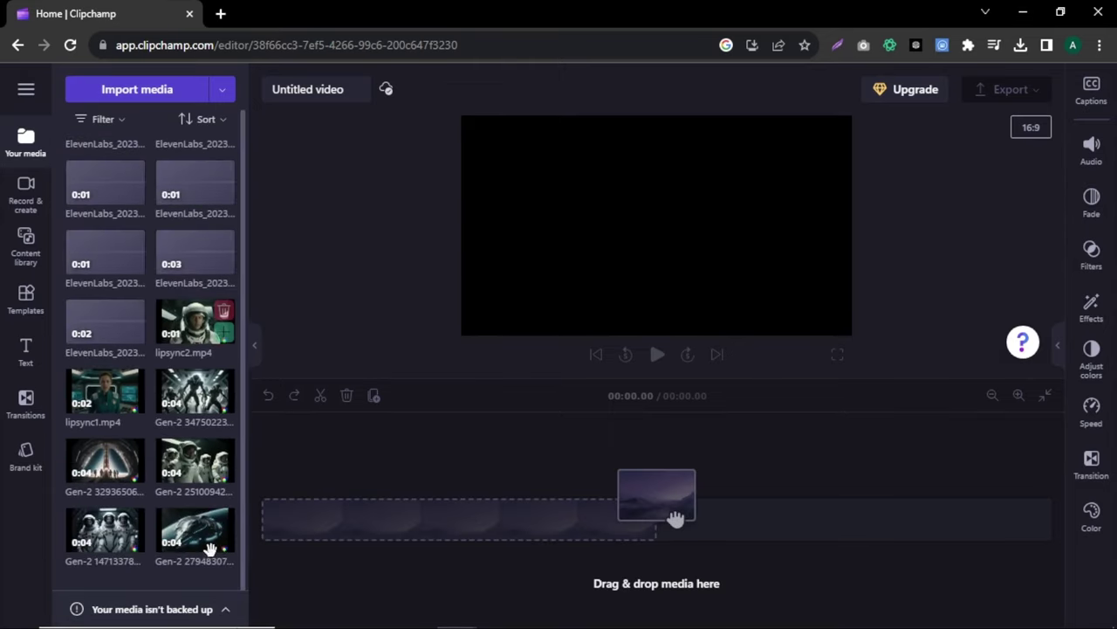
Place the spaceship clip and the lipsync1 clip back to back on the timeline
drag(676, 518, 673, 519)
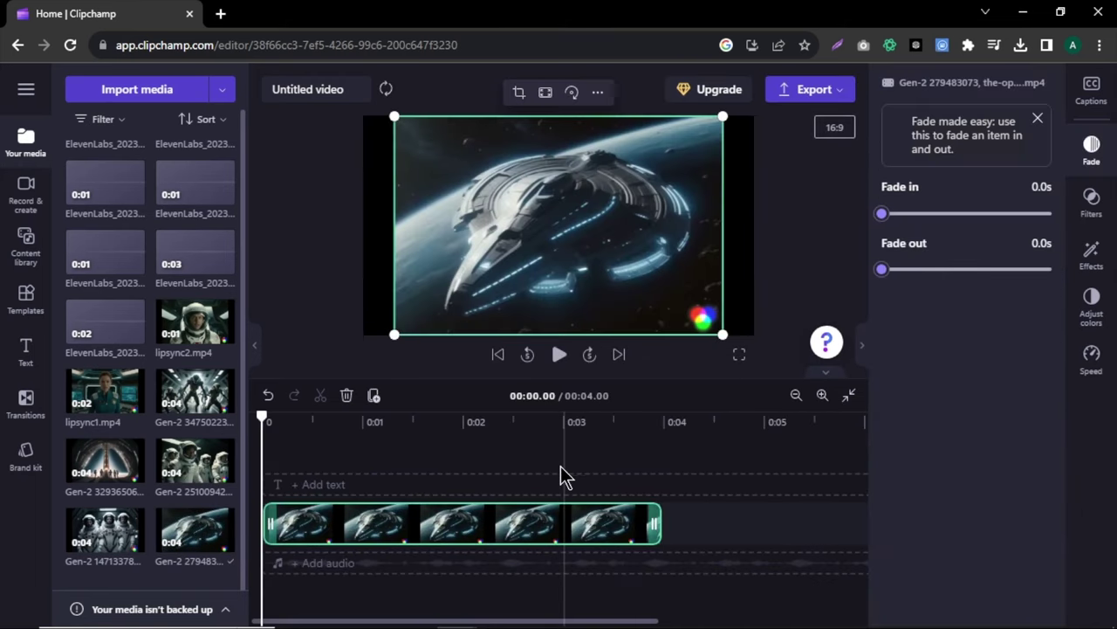
drag(104, 391, 685, 523)
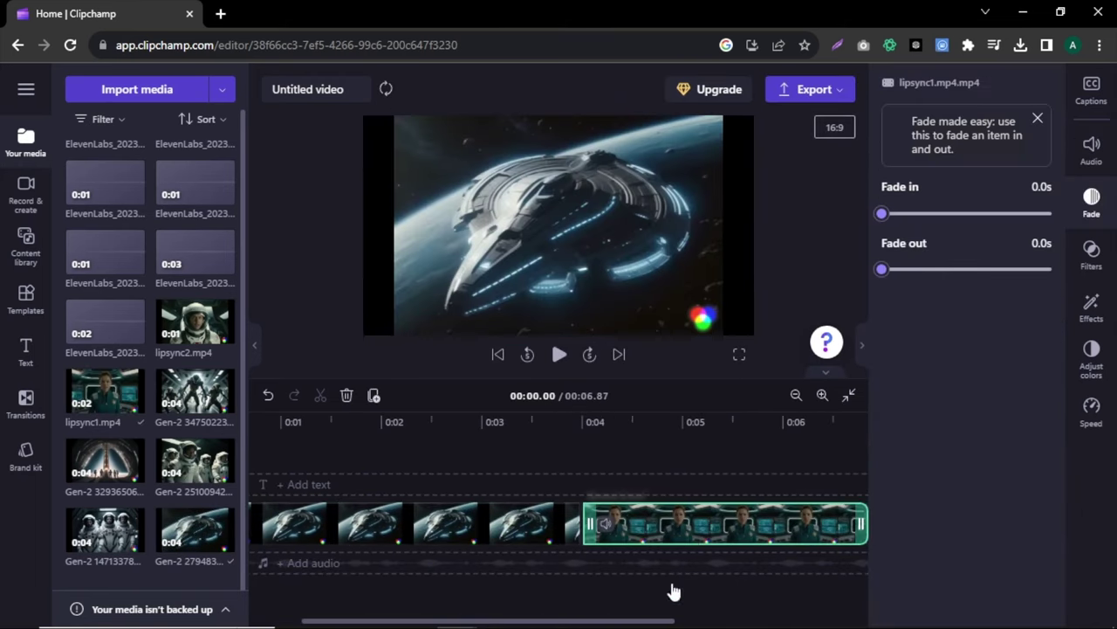
drag(664, 620, 724, 621)
click(434, 449)
Try a voice clip under lipsync1, undo the misplaced clip, then add an astronaut clip
scroll(149, 262, up, 1)
drag(194, 300, 590, 548)
click(759, 506)
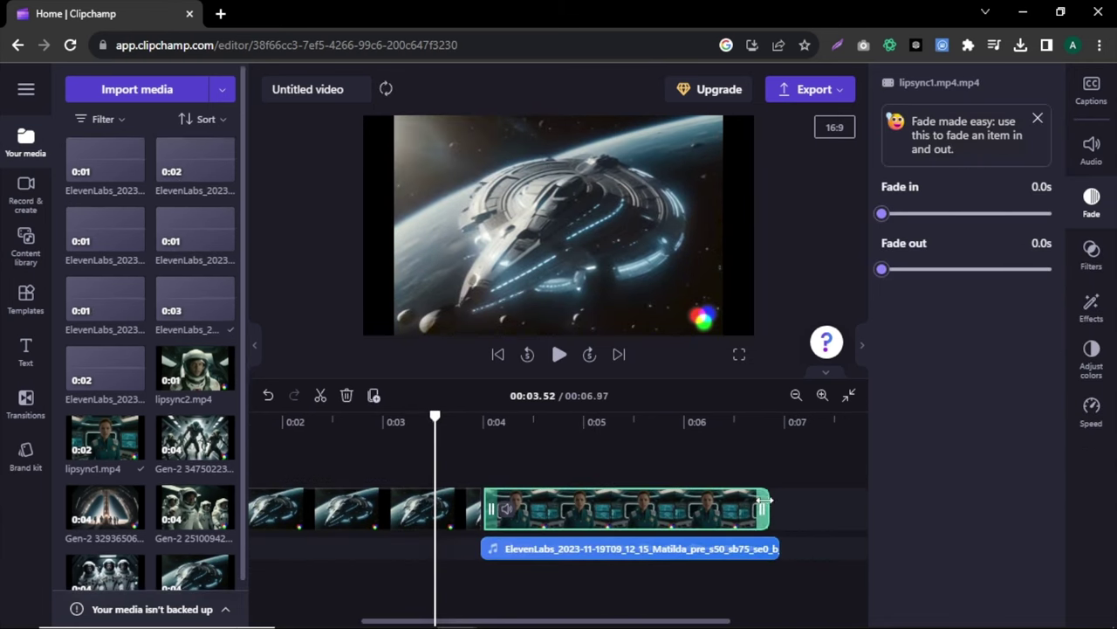
key(ctrl+z)
key(ctrl+z)
drag(105, 568, 611, 514)
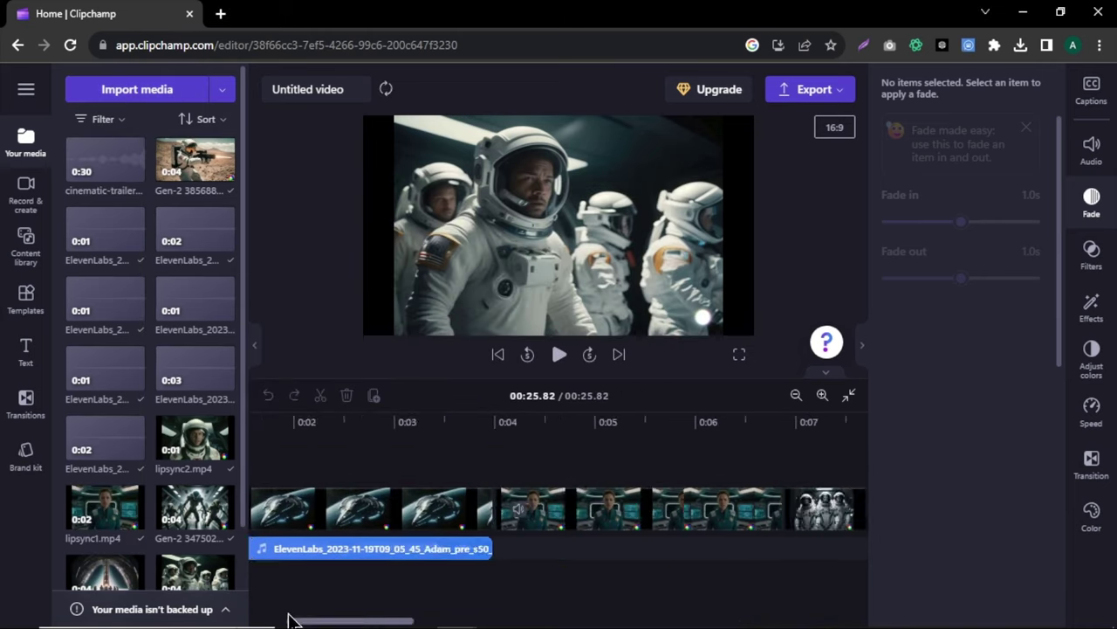
Add the cinematic-trailer-daub music on its own track, trimmed to end at 00:25.82
drag(105, 159, 262, 563)
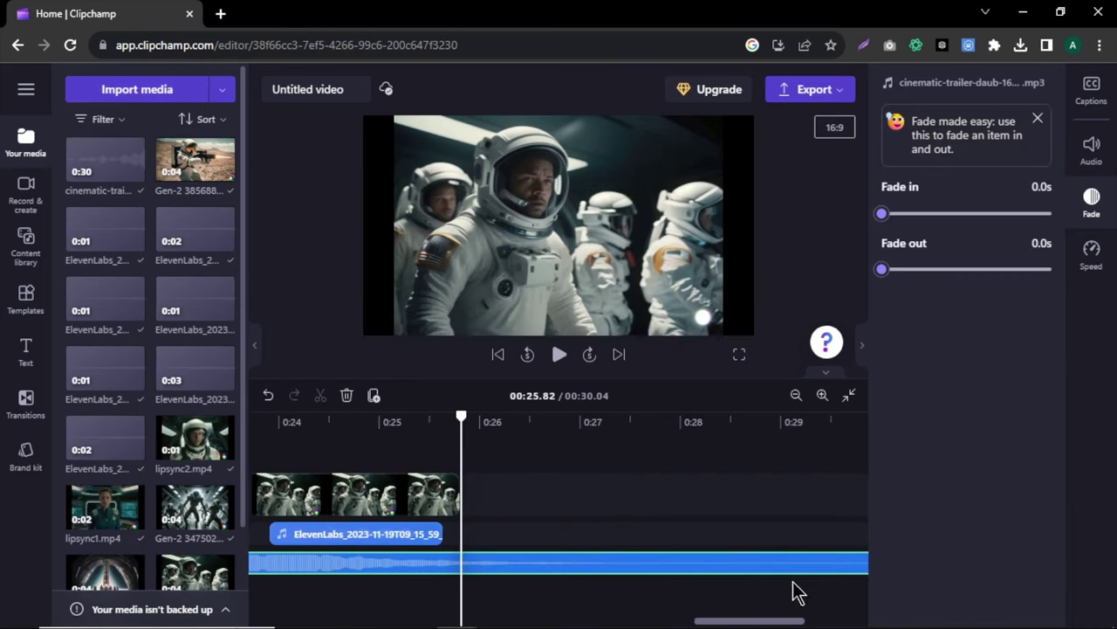
drag(864, 563, 559, 563)
click(599, 599)
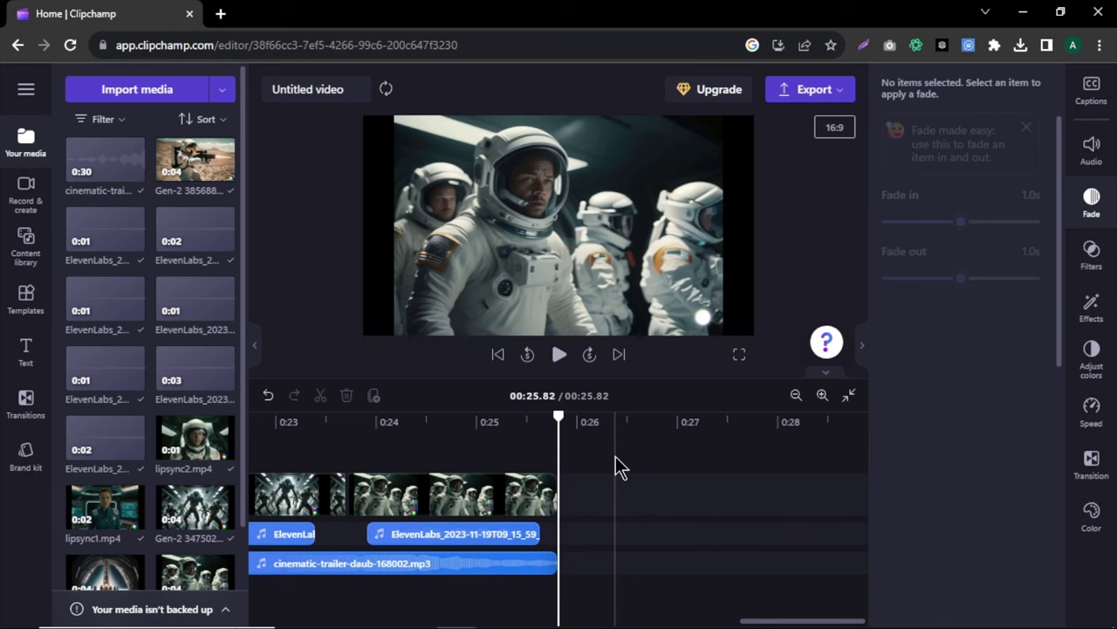
Export the finished Untitled trailer video so rendering begins
click(834, 87)
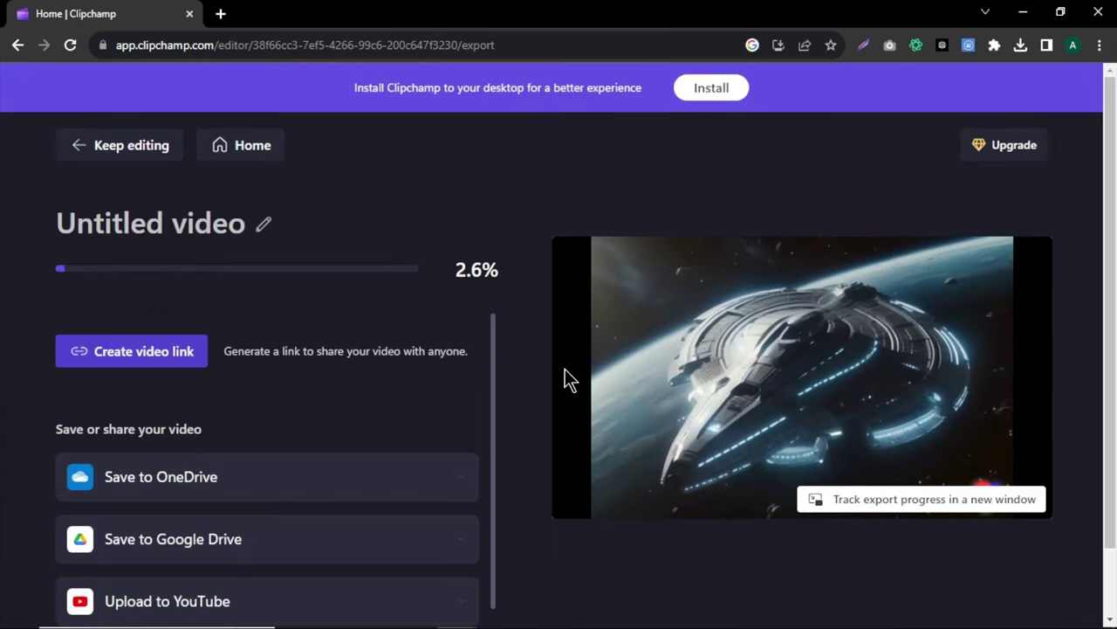